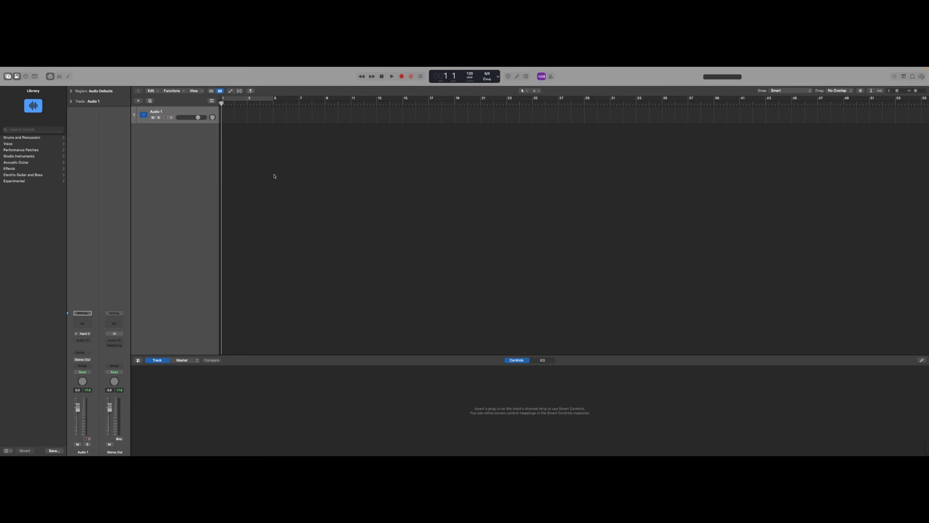
# Create a new MIDI software instrument track and load Alchemy as its instrument.
pyautogui.click(140, 102)
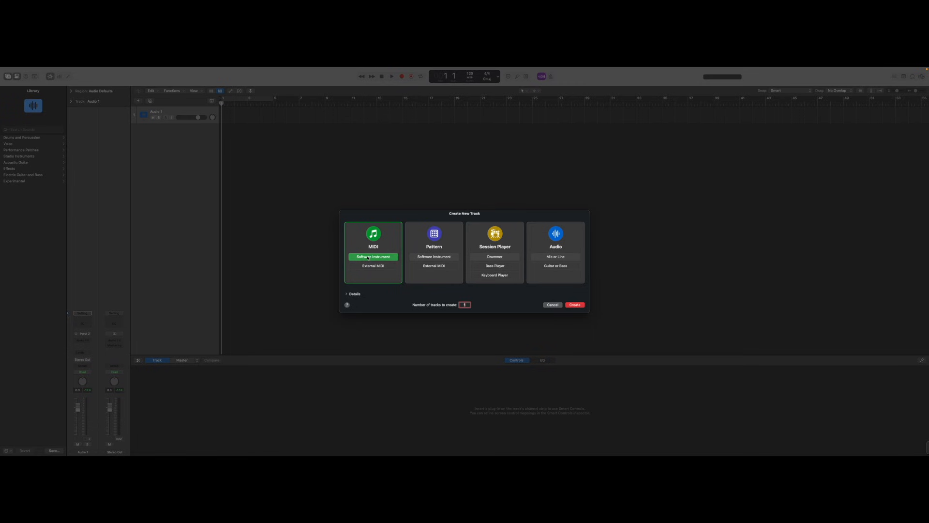
pyautogui.doubleClick(368, 258)
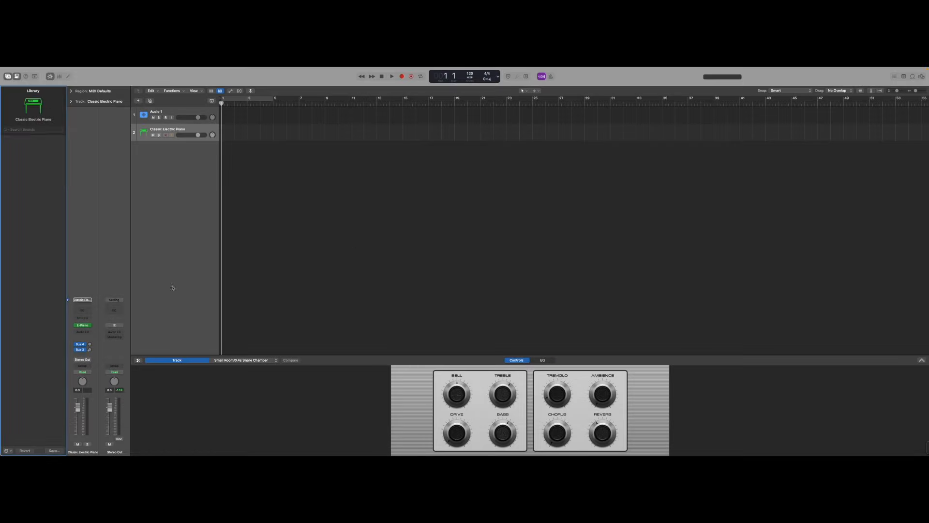
pyautogui.click(91, 326)
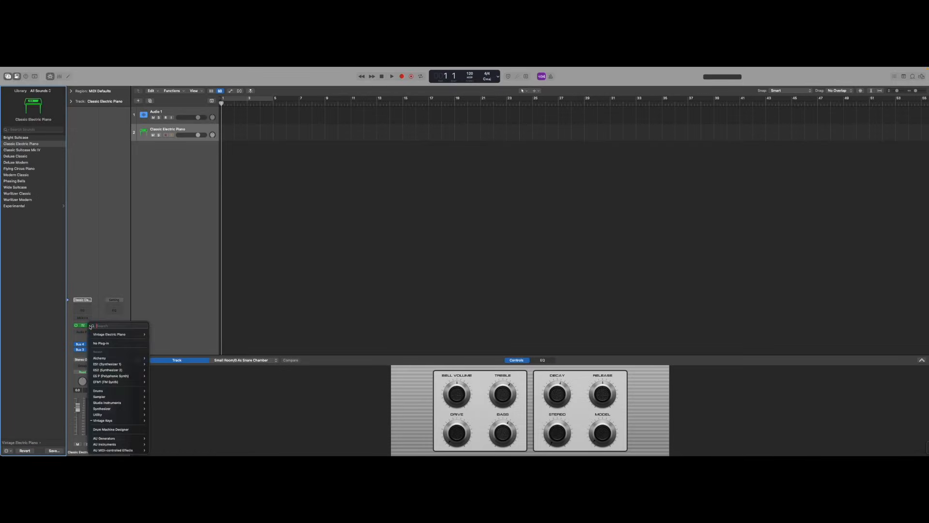
pyautogui.click(108, 359)
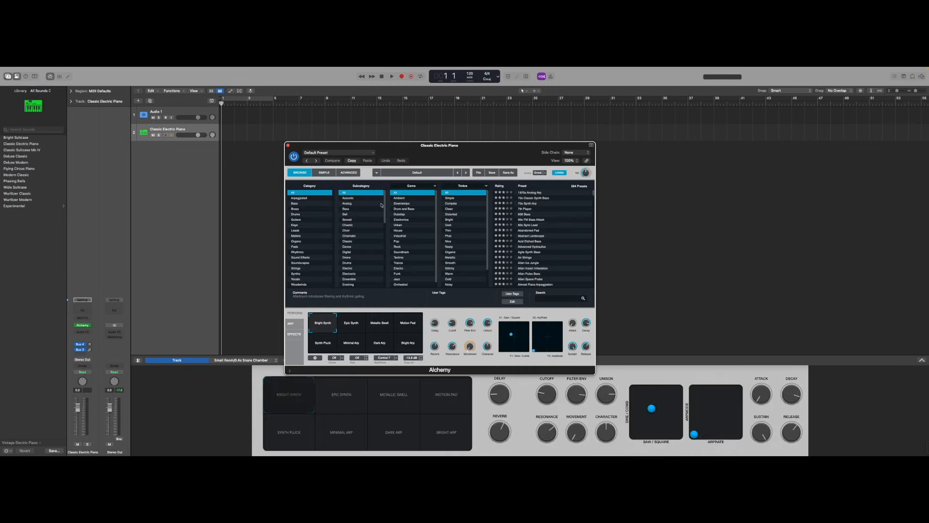
# Load the Analog Stack Synth preset from the Clean timbre presets and close the plugin window.
pyautogui.click(459, 209)
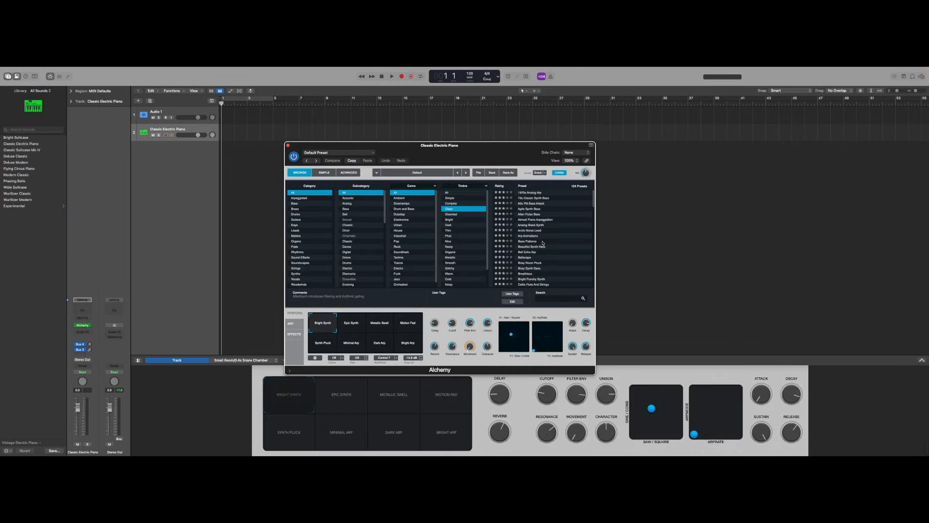
pyautogui.click(541, 225)
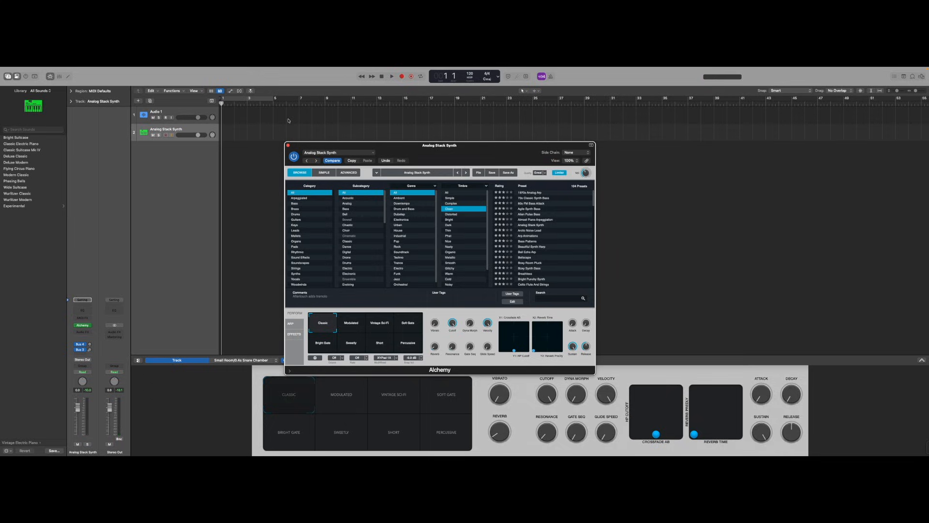
pyautogui.click(288, 145)
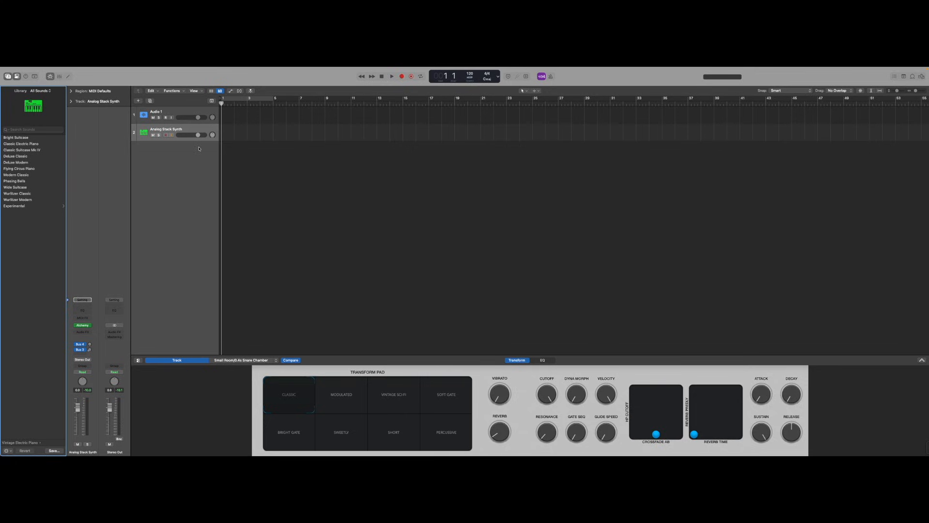
# Record a MIDI region on the Analog Stack Synth track and extend it to about bar 17.
pyautogui.click(402, 76)
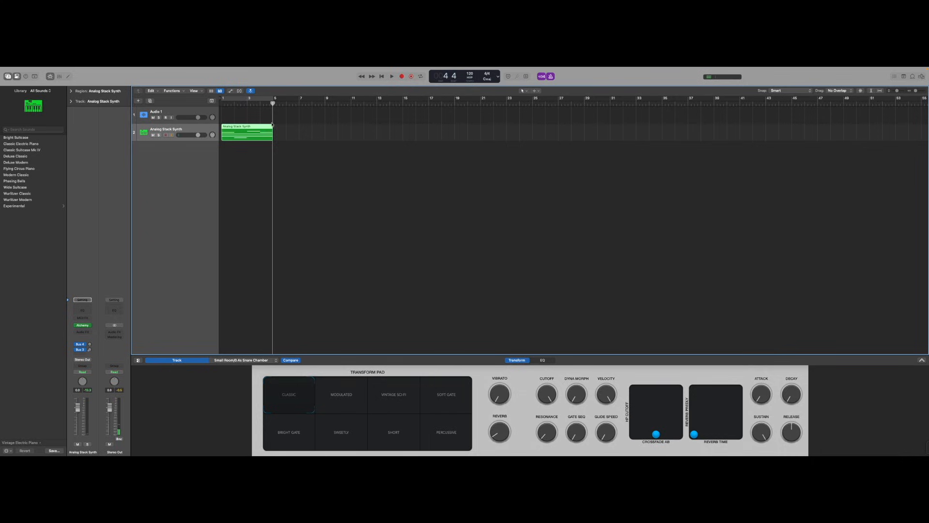
pyautogui.scroll(3, 261, 123)
pyautogui.scroll(-3, 261, 123)
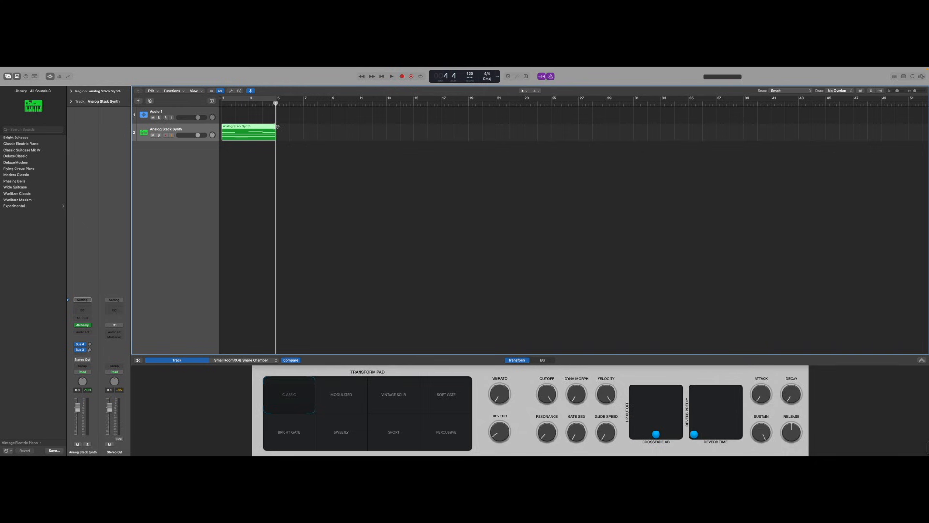
pyautogui.moveTo(277, 127); pyautogui.dragTo(519, 122)
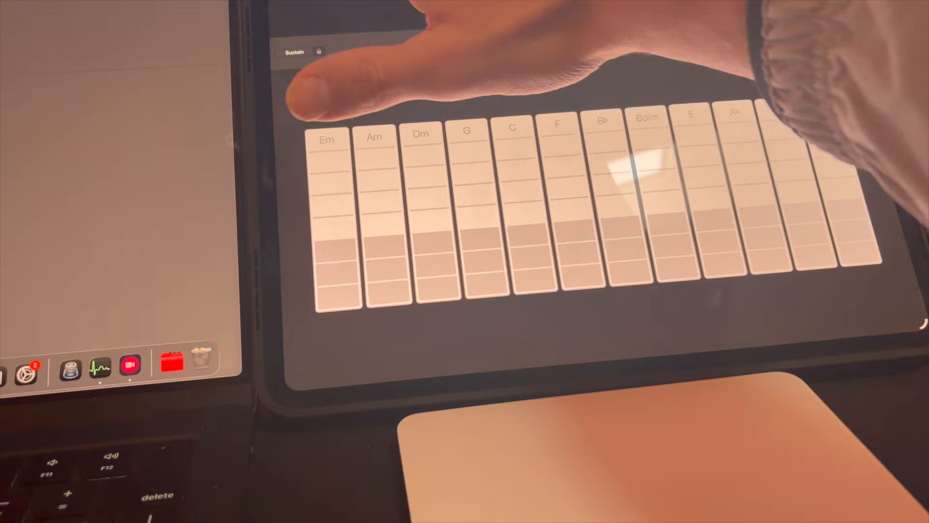
# Switch the iPad controller from Chord Strips to the keyboard view.
pyautogui.click(279, 45)
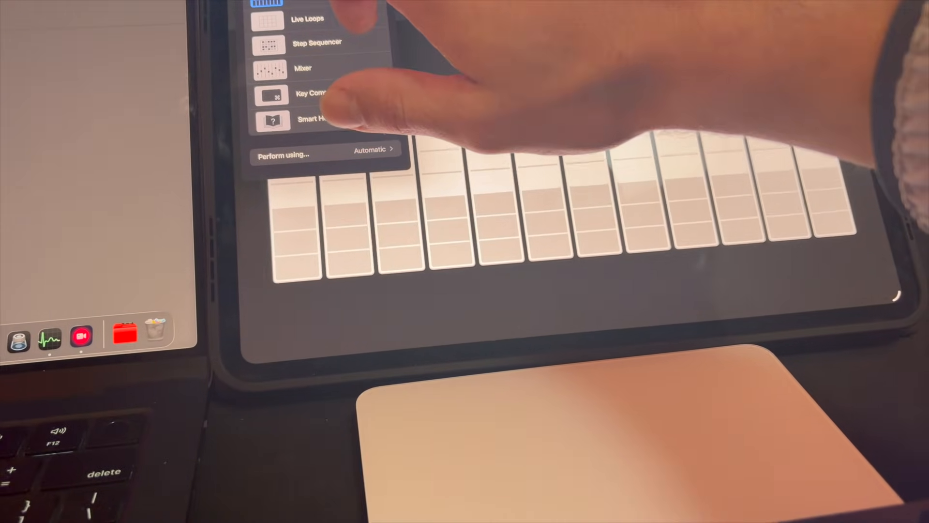
pyautogui.click(310, 3)
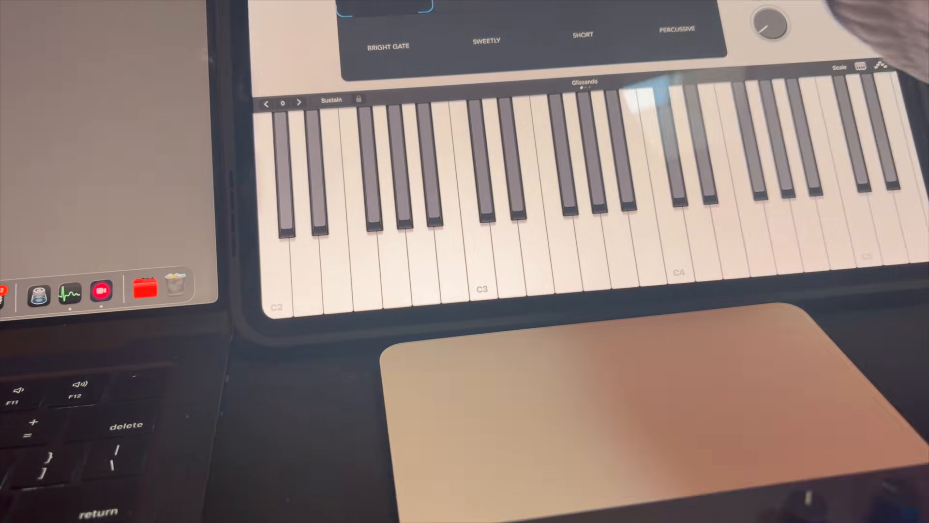
pyautogui.click(339, 2)
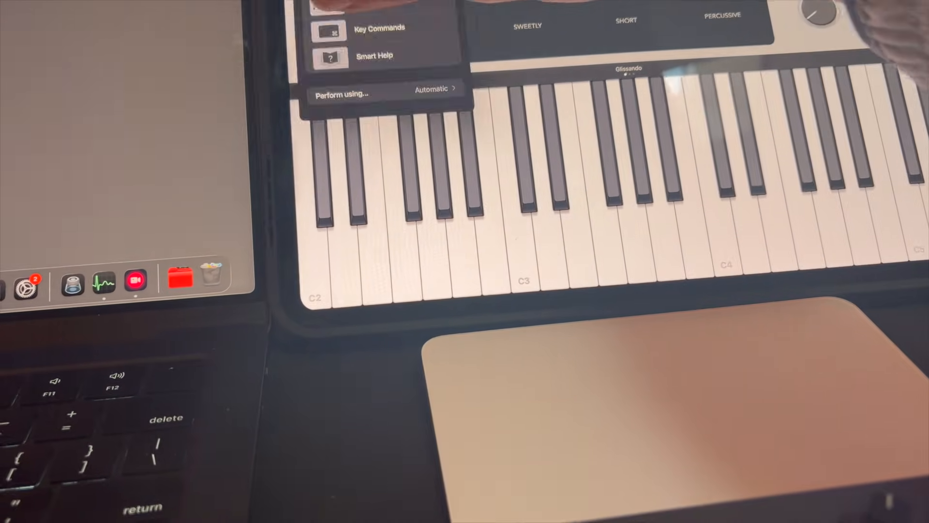
pyautogui.click(373, 4)
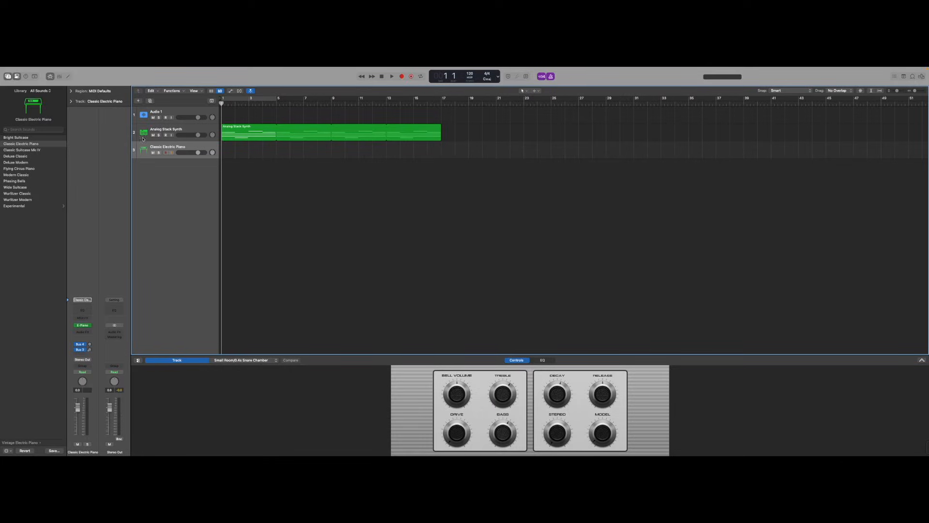
# Load Alchemy as the instrument on the Classic Electric Piano track.
pyautogui.click(90, 325)
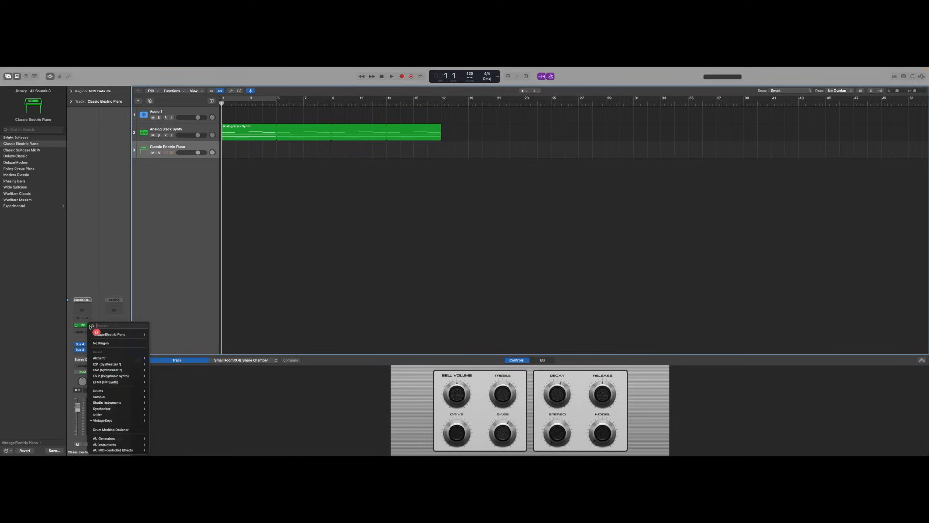
pyautogui.moveTo(116, 358)
pyautogui.click(158, 358)
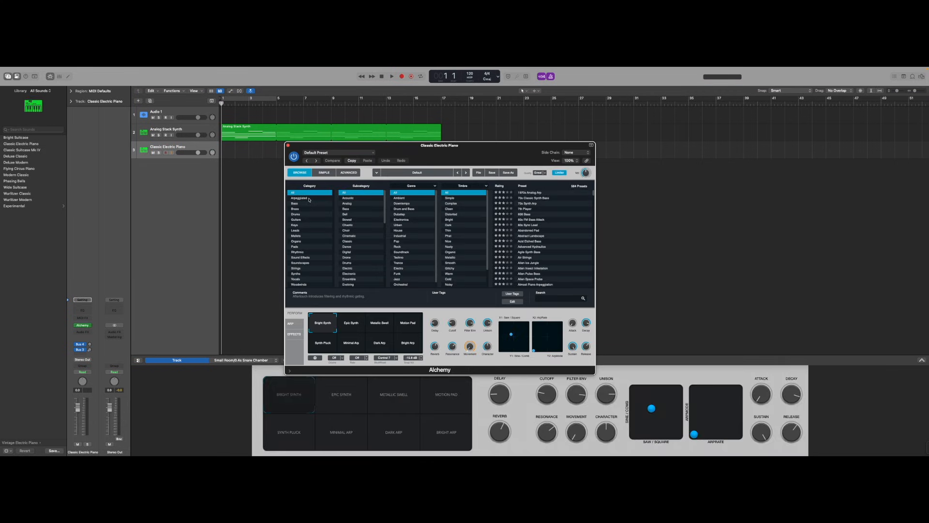
# Filter the Alchemy presets to Arpeggiated and Melodic, load Classic Acid Patterns, and audition it.
pyautogui.click(309, 198)
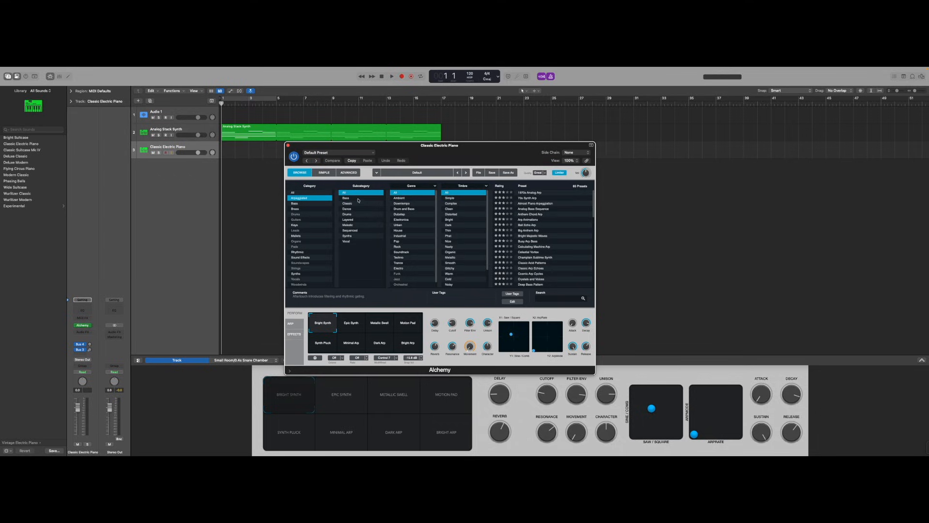
pyautogui.click(358, 198)
pyautogui.click(360, 214)
pyautogui.click(362, 225)
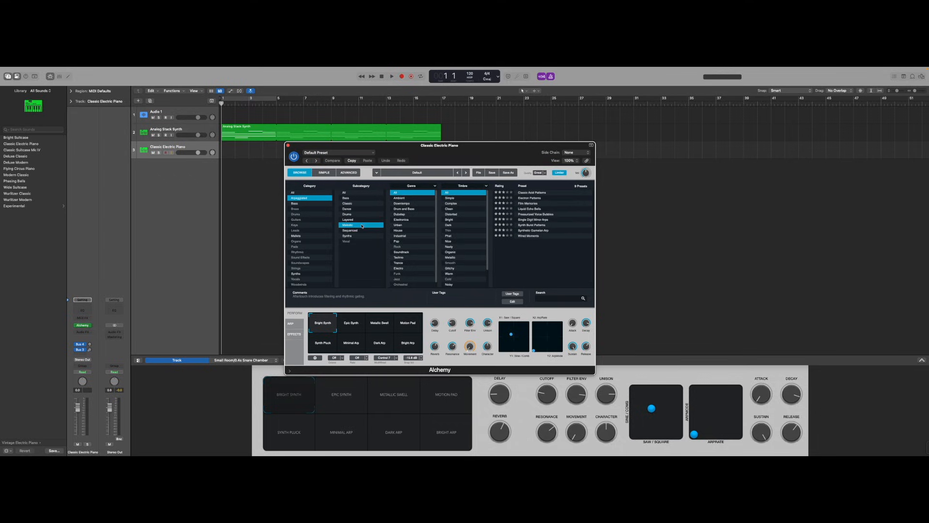
pyautogui.click(546, 193)
pyautogui.press('space')
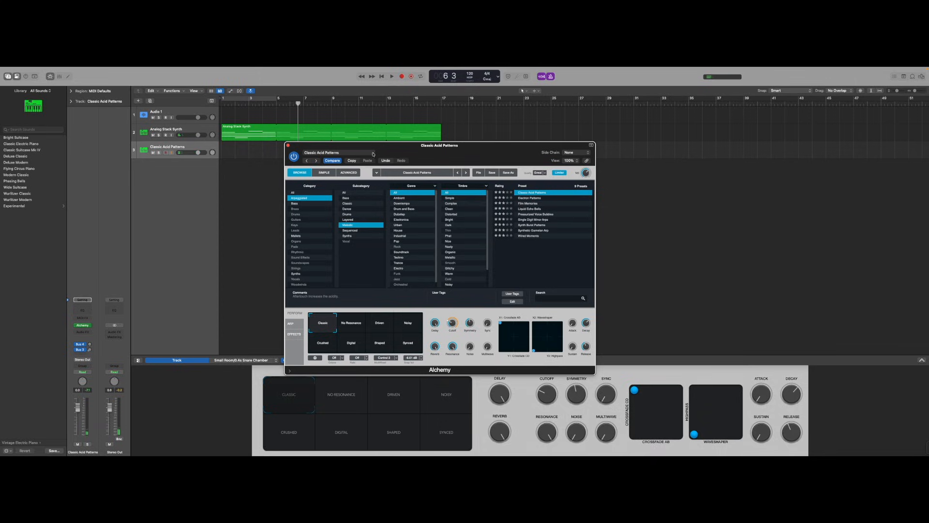
# Close the plugin window and record a MIDI part on the Classic Acid Patterns track.
pyautogui.click(287, 145)
pyautogui.click(402, 77)
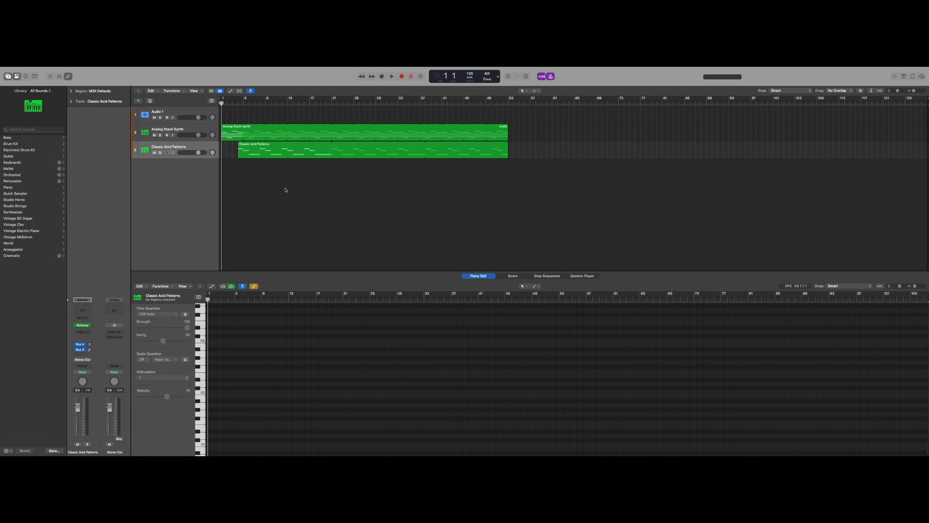
# Create a new Pattern software instrument track with the Tough Kit drum kit.
pyautogui.click(138, 101)
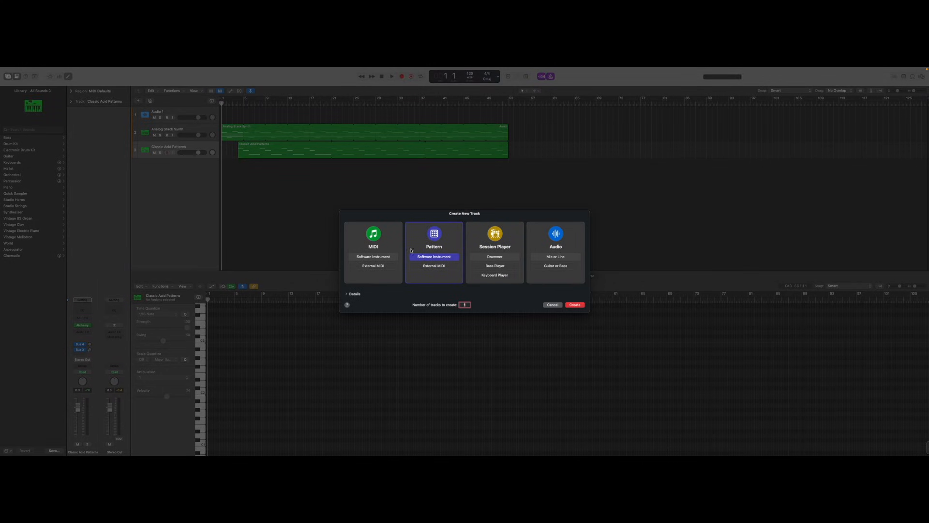
pyautogui.doubleClick(434, 257)
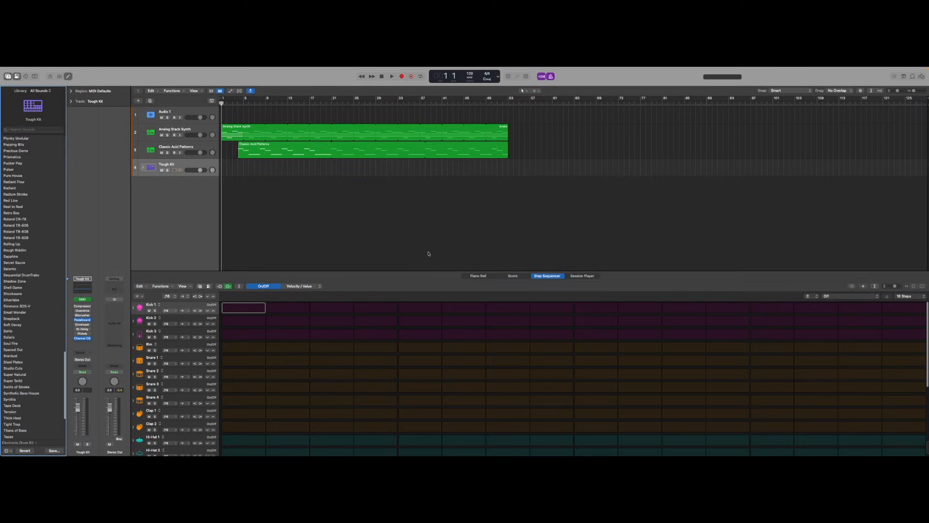
pyautogui.click(202, 167)
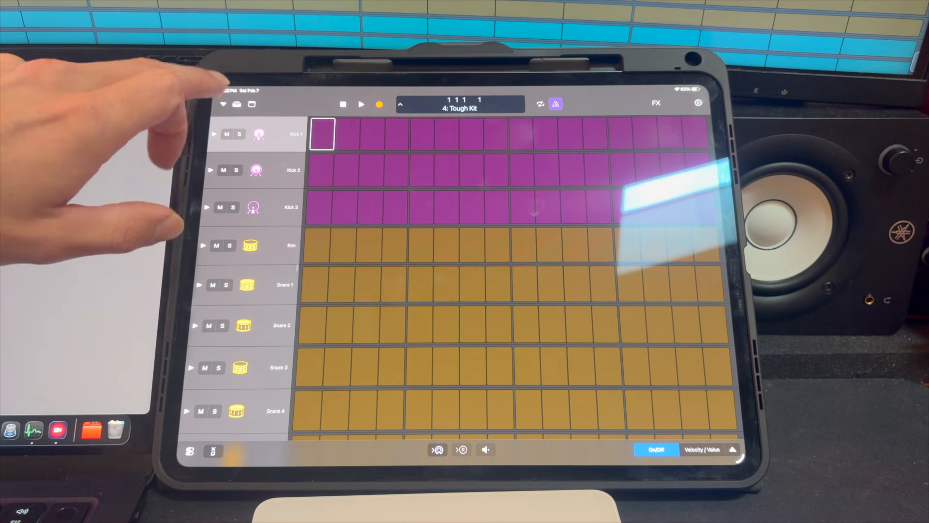
# Open the Step Sequencer on the iPad and program Kick 1 on steps 1, 5, 9 and 13.
pyautogui.click(224, 104)
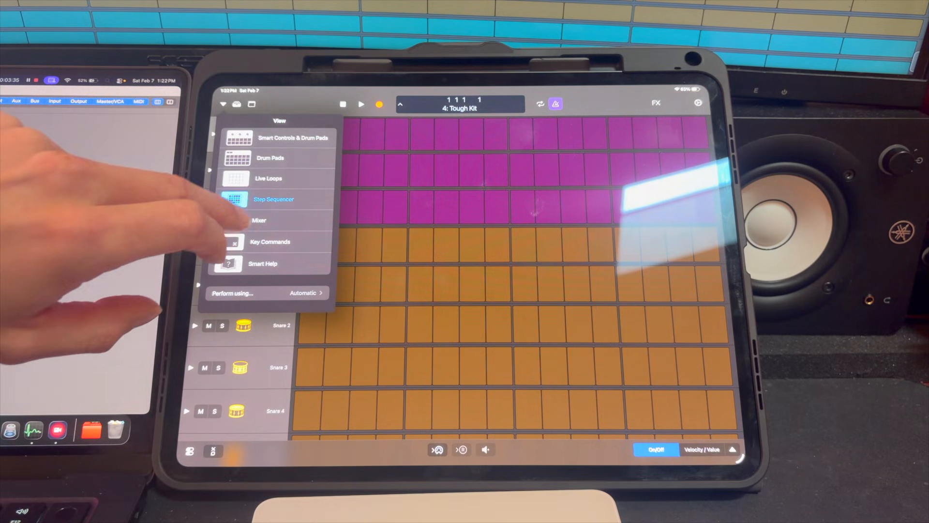
pyautogui.click(235, 199)
pyautogui.click(322, 133)
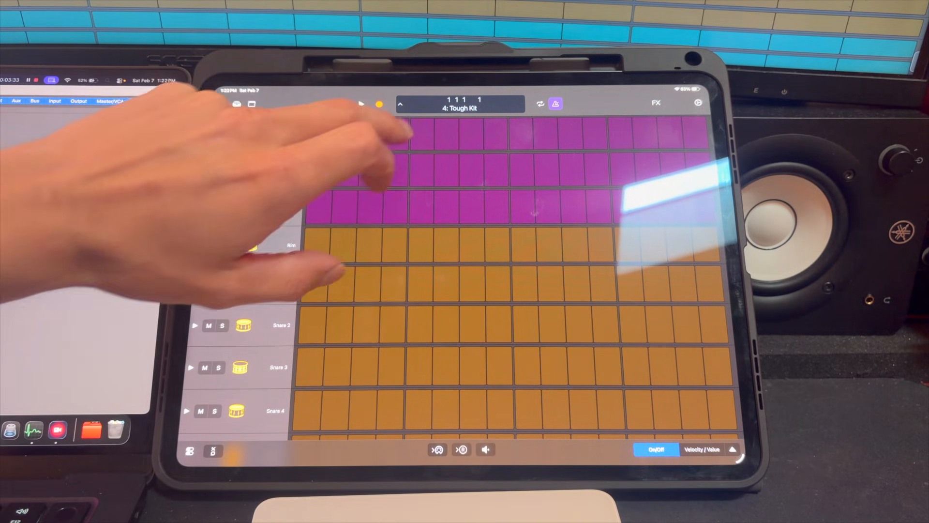
pyautogui.click(422, 132)
pyautogui.click(522, 131)
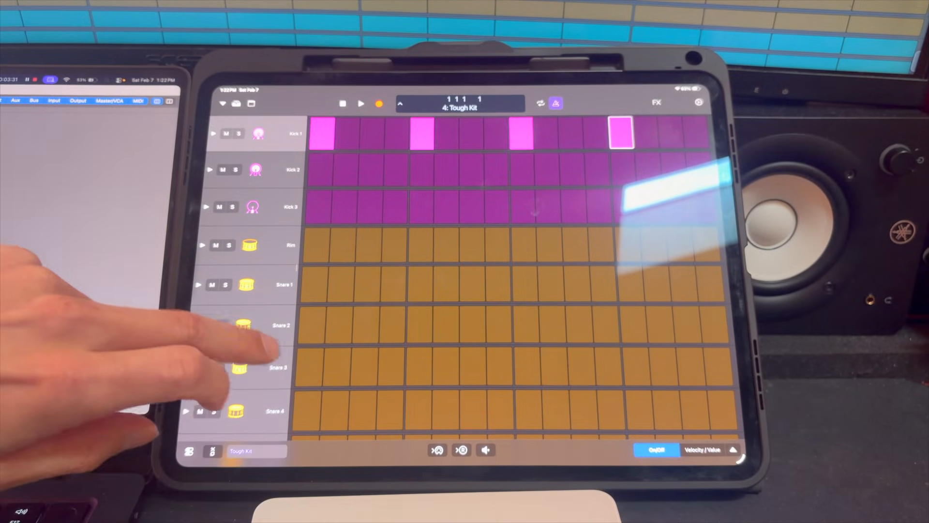
# Program Hi-Hat 1 on steps 5 and 13.
pyautogui.moveTo(228, 353); pyautogui.dragTo(217, 135)
pyautogui.moveTo(282, 375); pyautogui.dragTo(267, 357)
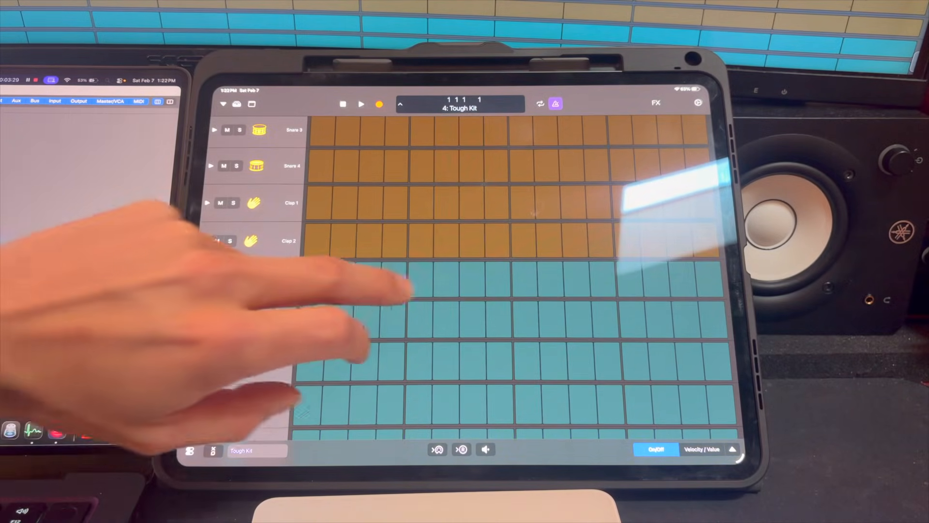
pyautogui.click(420, 285)
pyautogui.click(631, 283)
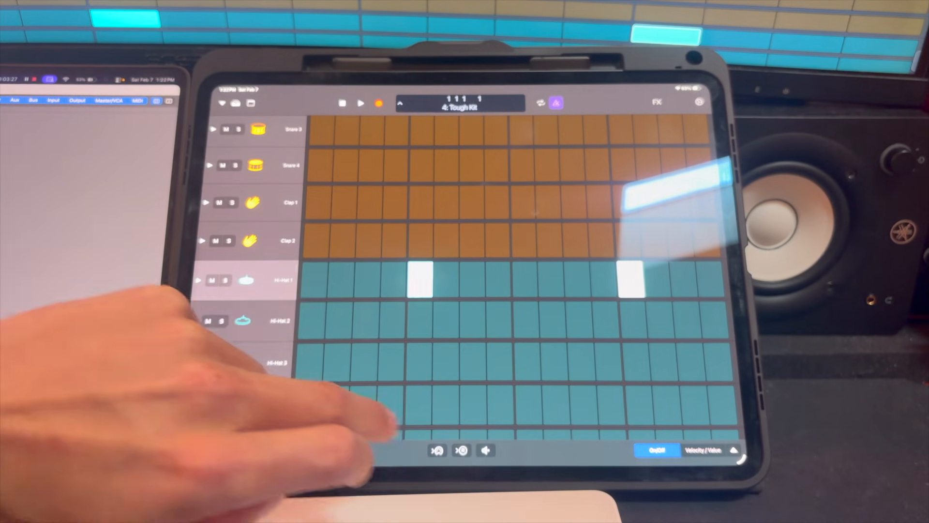
# Review the programmed drum rows and play back the pattern.
pyautogui.moveTo(233, 203); pyautogui.dragTo(230, 241)
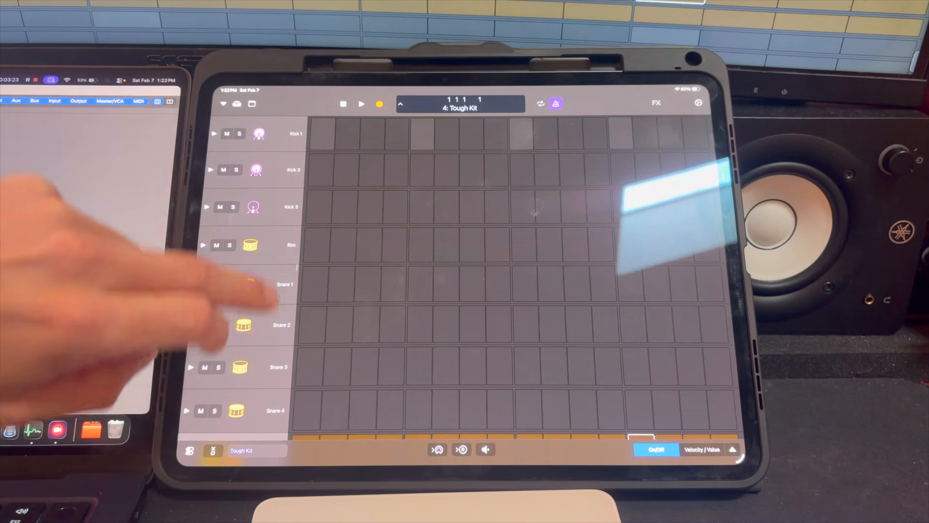
pyautogui.moveTo(278, 290); pyautogui.dragTo(266, 202)
pyautogui.moveTo(229, 291); pyautogui.dragTo(226, 332)
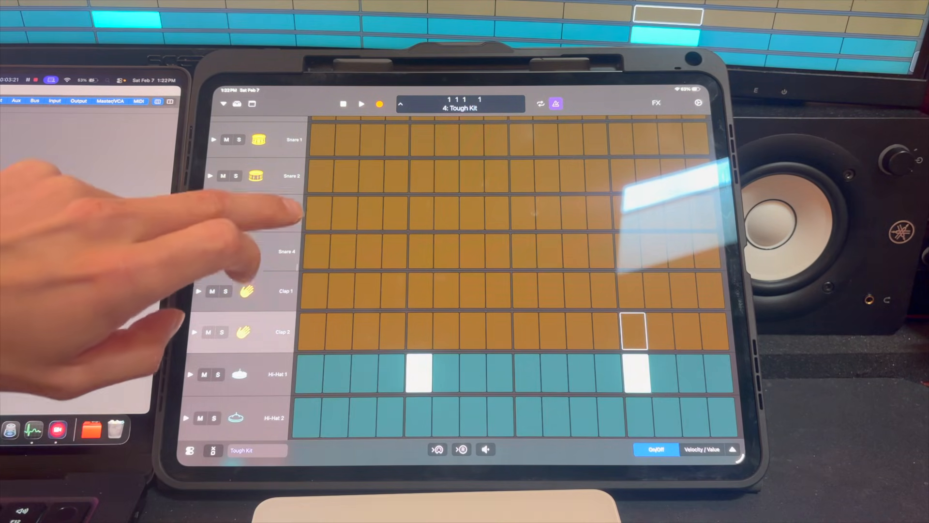
pyautogui.moveTo(276, 211); pyautogui.dragTo(255, 385)
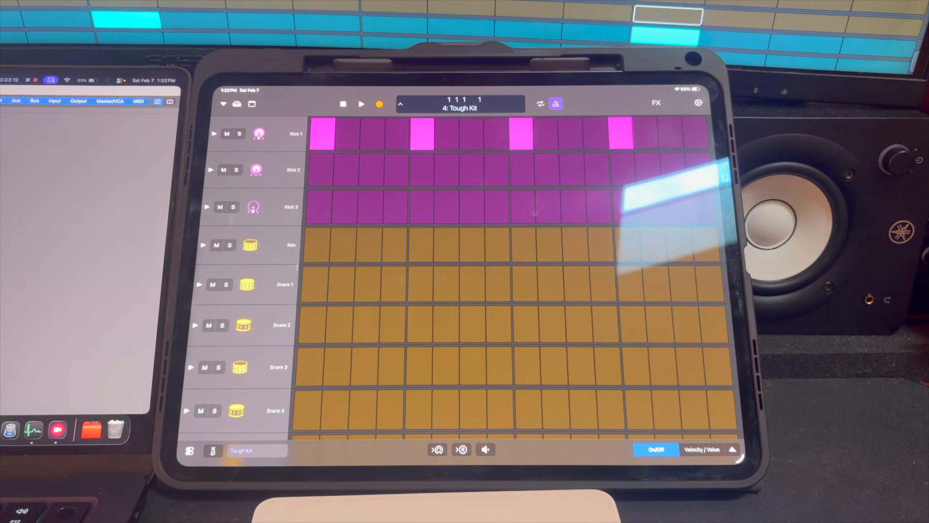
pyautogui.press('space')
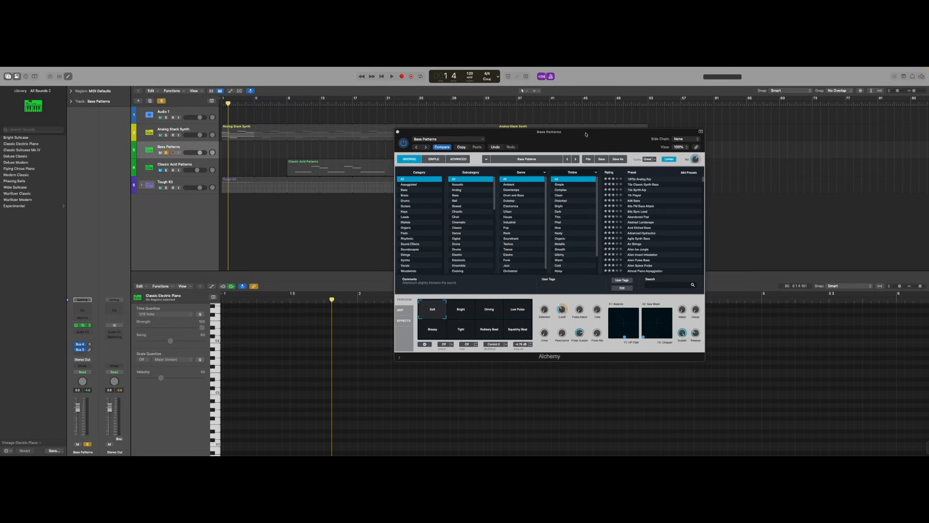
# Close the Bass Patterns plugin window, record a part on its track, and select the Classic Acid Patterns track.
pyautogui.moveTo(586, 134); pyautogui.dragTo(523, 192)
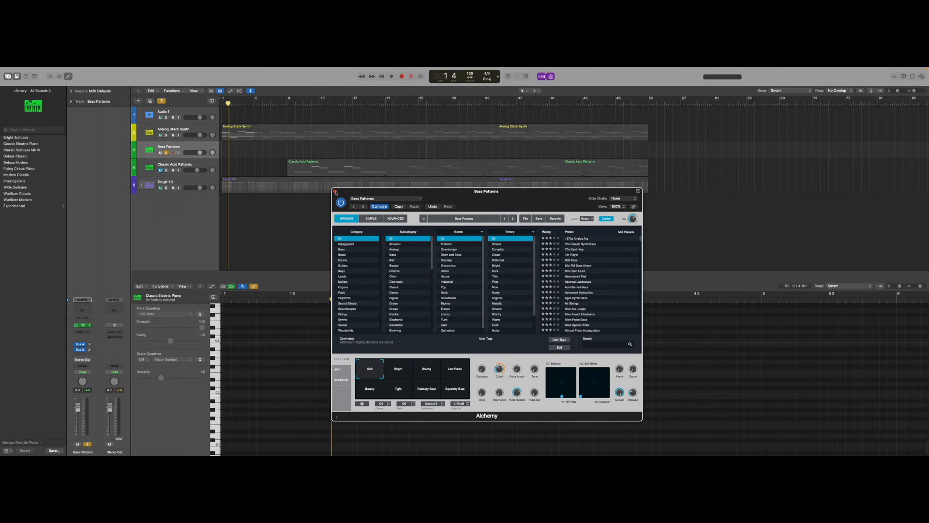
pyautogui.click(335, 191)
pyautogui.click(401, 76)
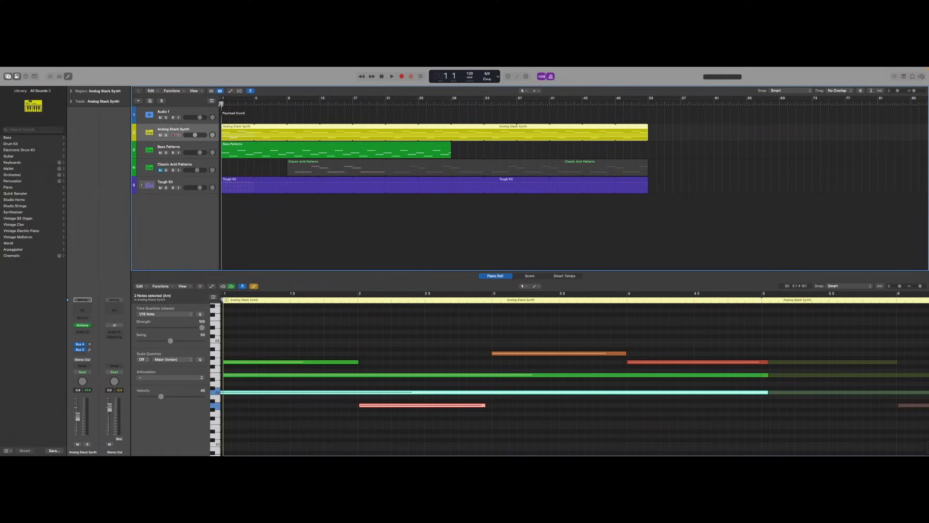
pyautogui.click(206, 164)
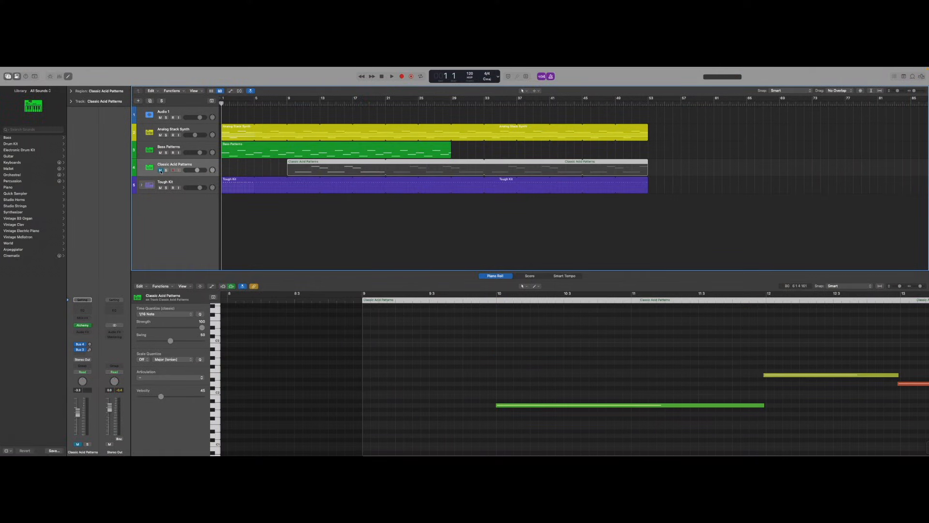
# On the Classic Acid Patterns track, filter Alchemy presets by Clean timbre, load Single Digit Minor Arps and audition it.
pyautogui.click(160, 170)
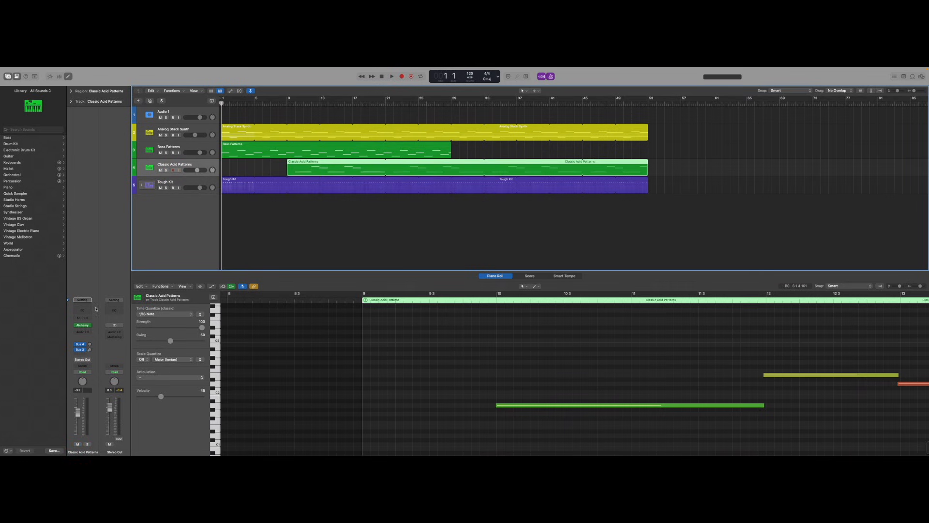
pyautogui.click(83, 326)
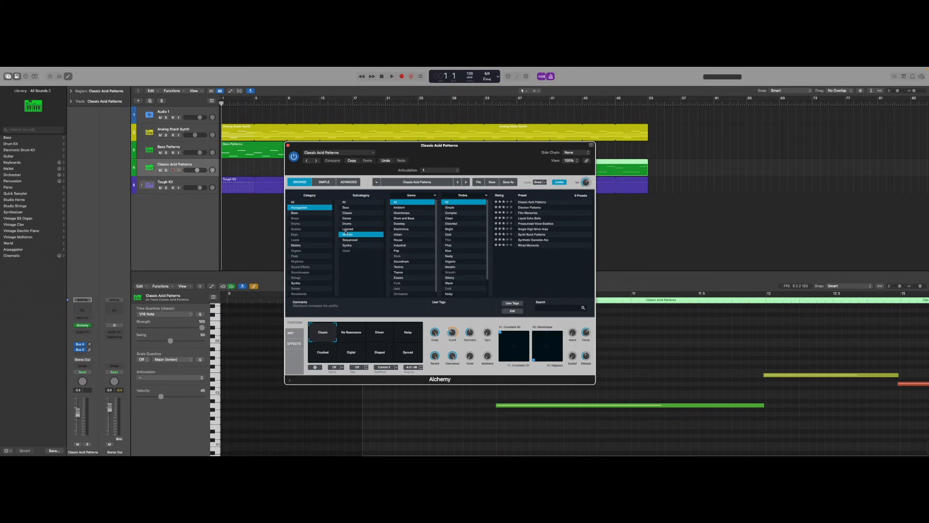
pyautogui.click(451, 218)
pyautogui.click(534, 213)
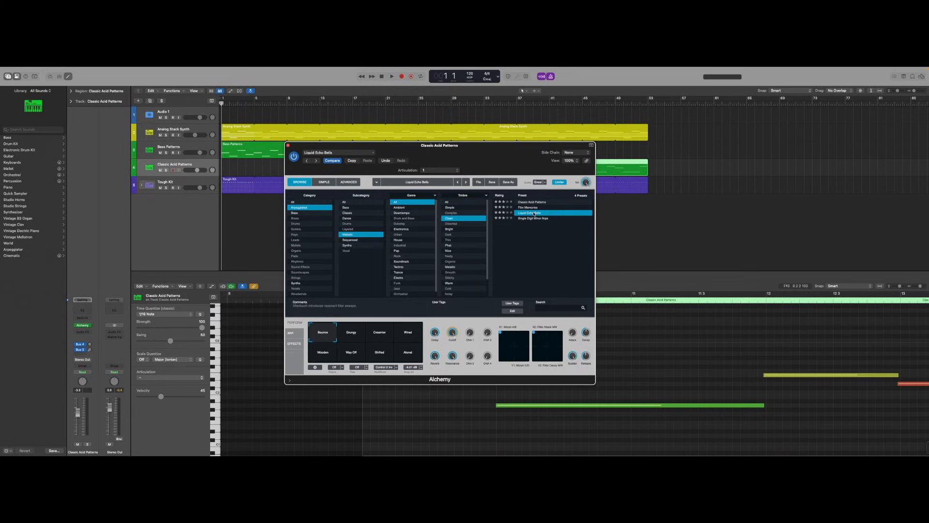
pyautogui.click(535, 218)
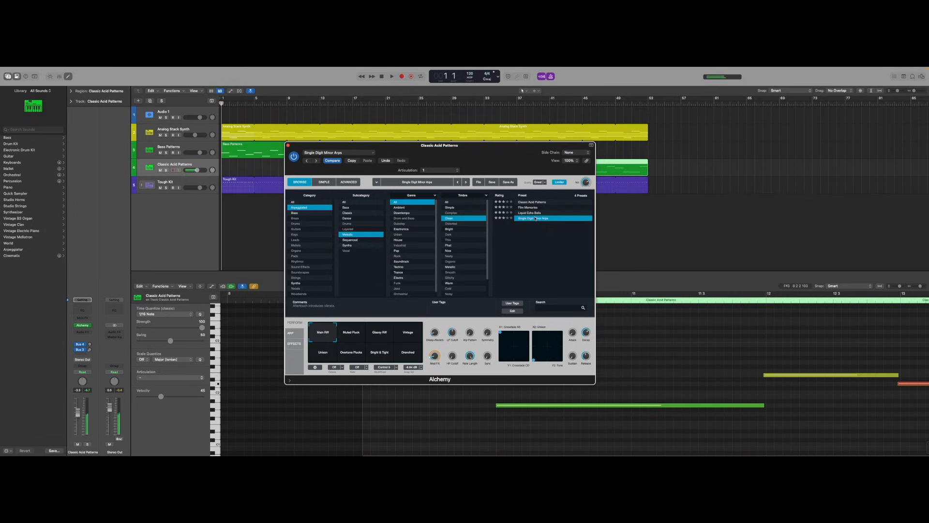
pyautogui.press('space')
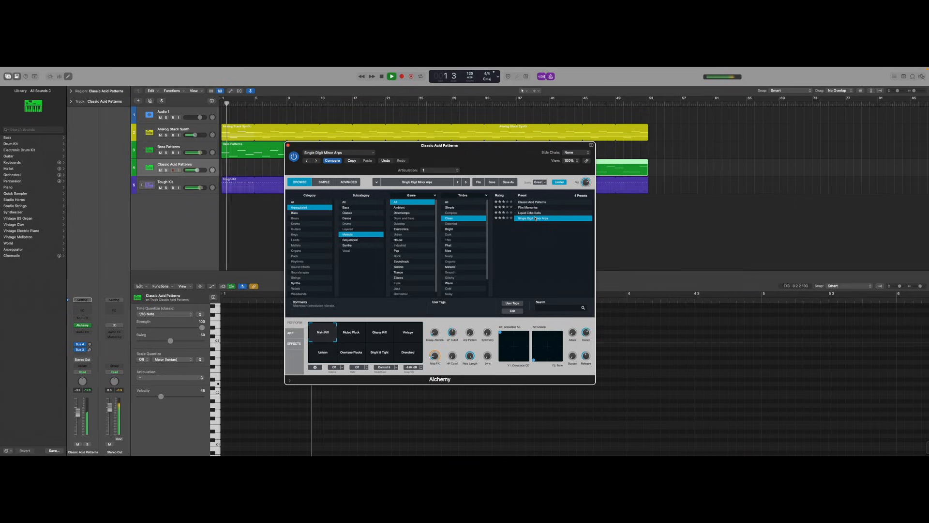
pyautogui.click(536, 219)
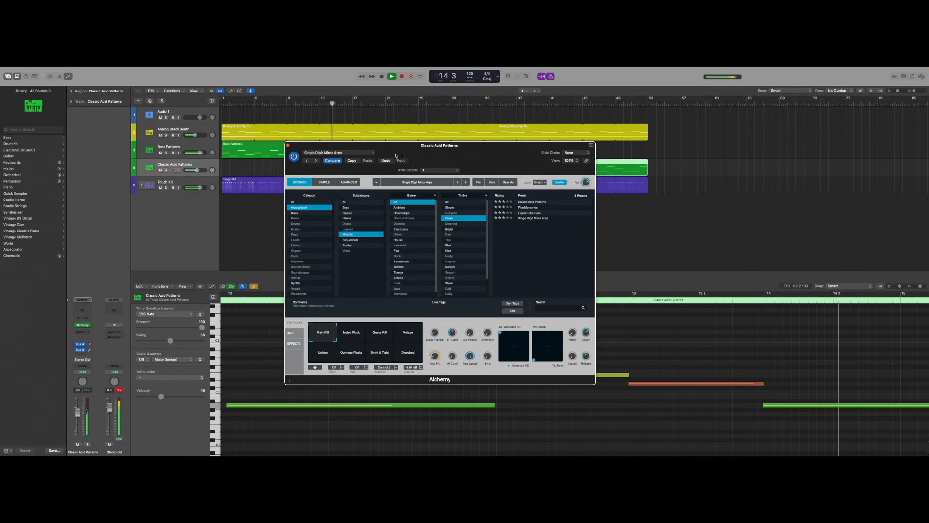
pyautogui.click(288, 145)
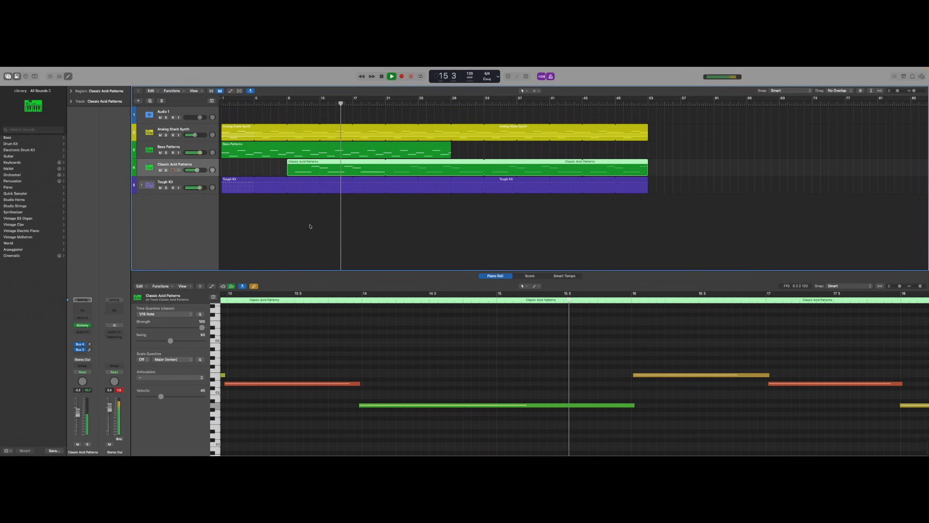
# Stop playback and insert a HalfTime stereo effect on the Classic Acid Patterns channel strip.
pyautogui.press('space')
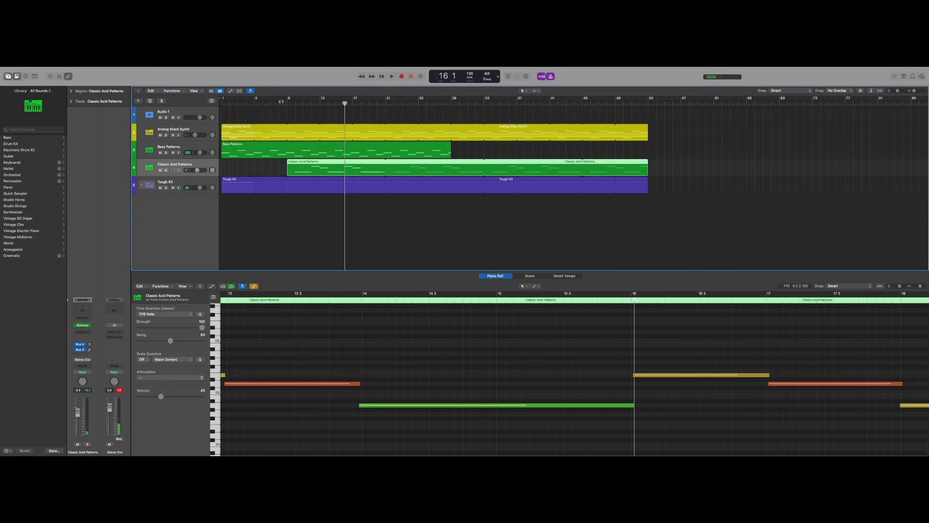
pyautogui.click(286, 103)
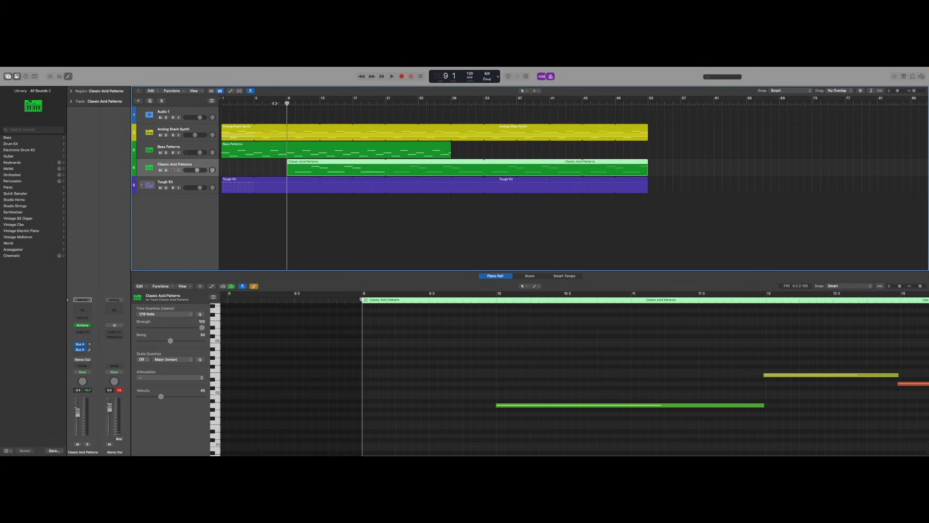
pyautogui.moveTo(275, 103); pyautogui.dragTo(191, 104)
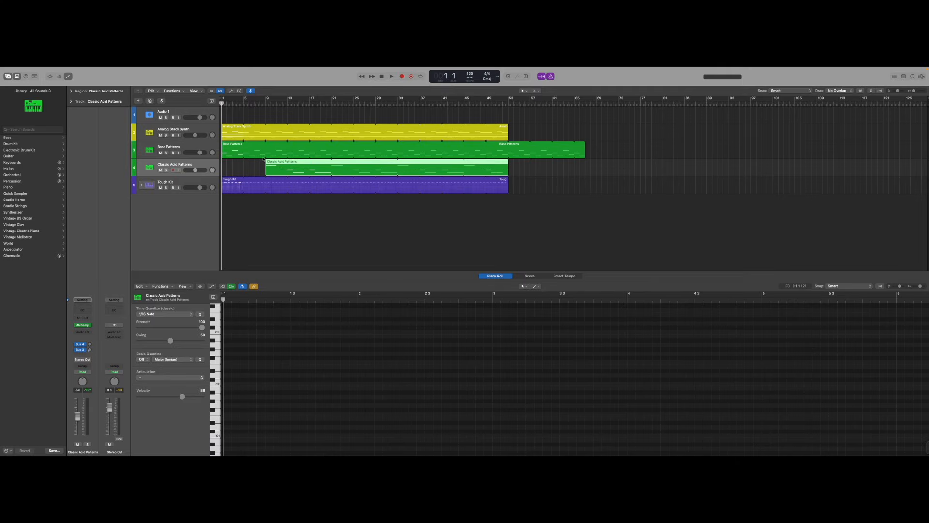
pyautogui.click(83, 333)
pyautogui.moveTo(89, 332)
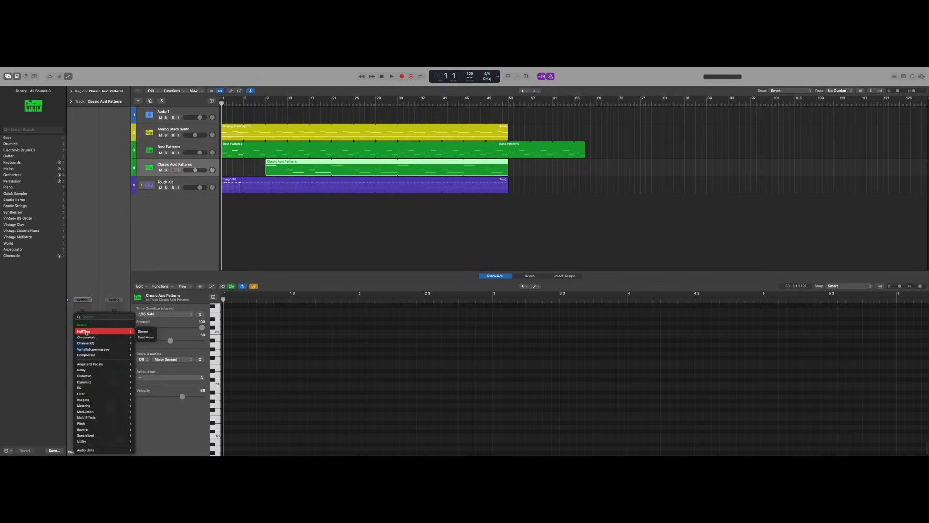
pyautogui.click(143, 331)
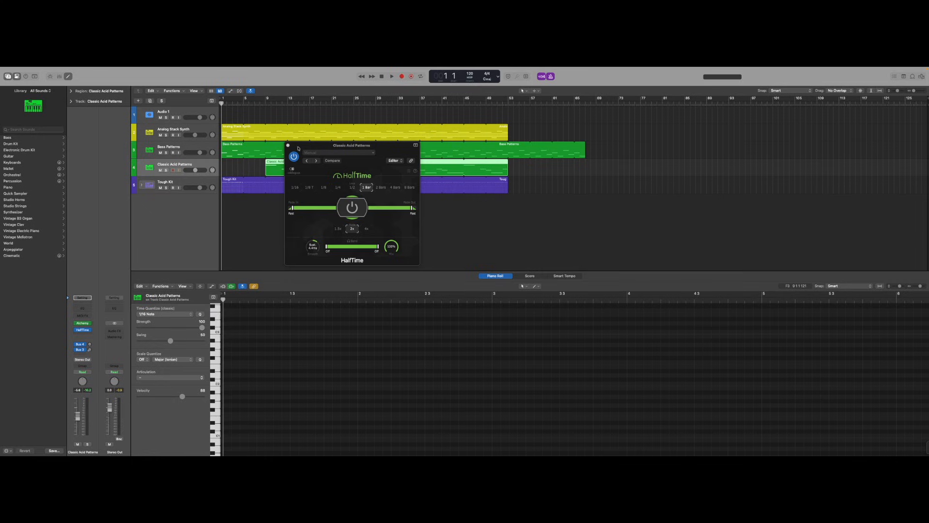
pyautogui.moveTo(298, 148); pyautogui.dragTo(363, 153)
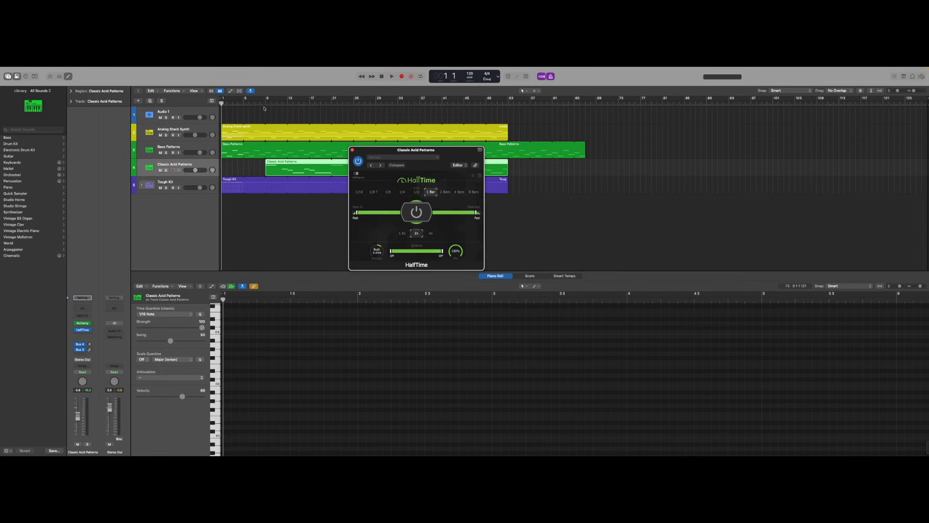
# Play back from bar 9 to audition the HalfTime effect, then close its plugin window.
pyautogui.doubleClick(263, 102)
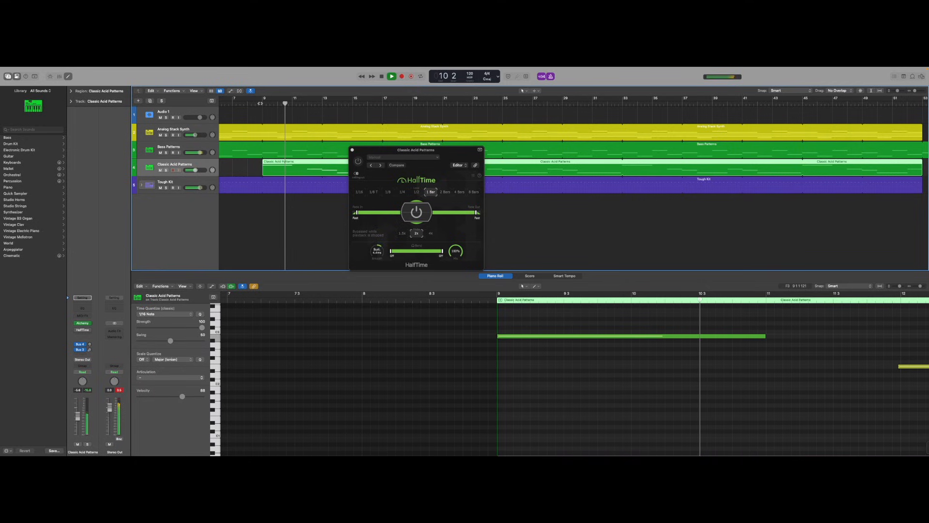
pyautogui.press('space')
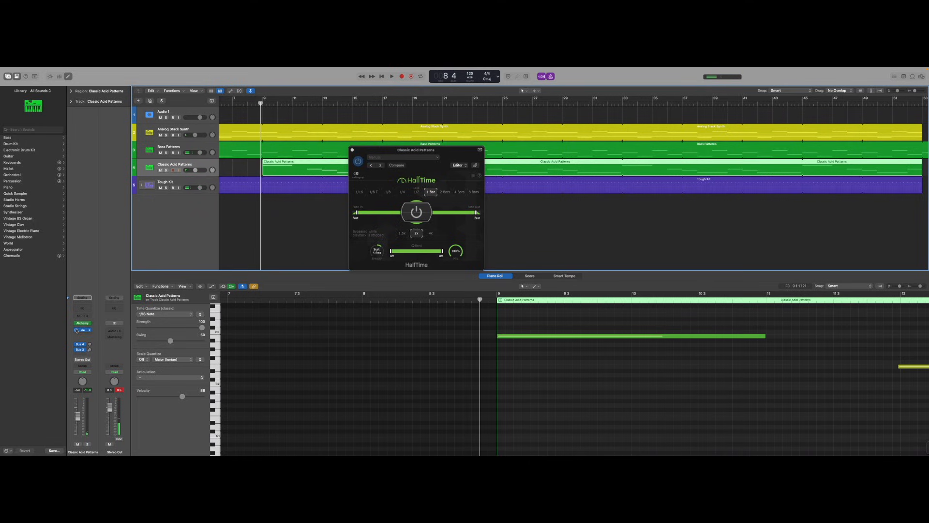
pyautogui.press('space')
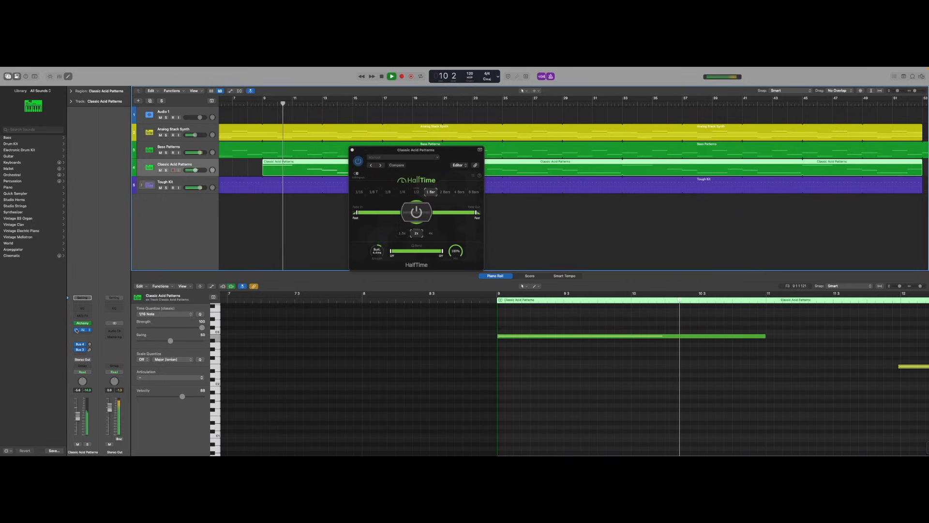
pyautogui.press('space')
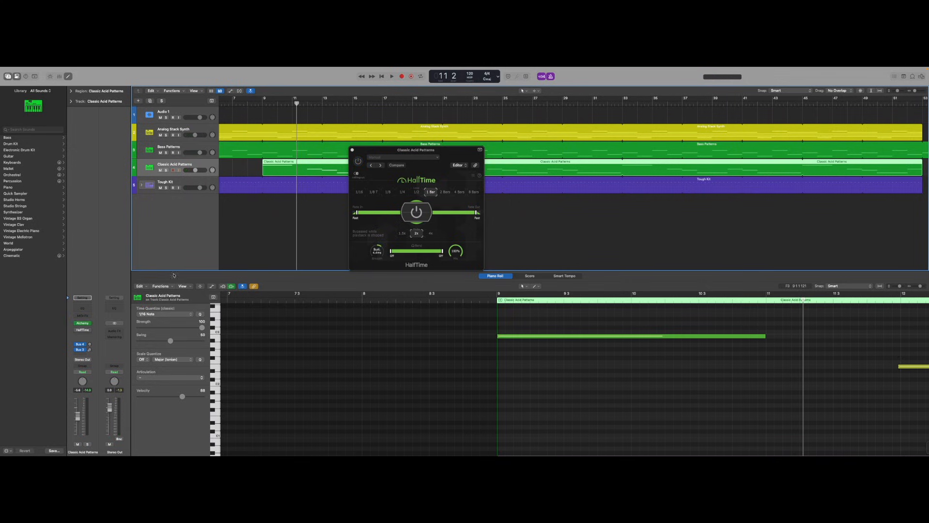
pyautogui.click(264, 103)
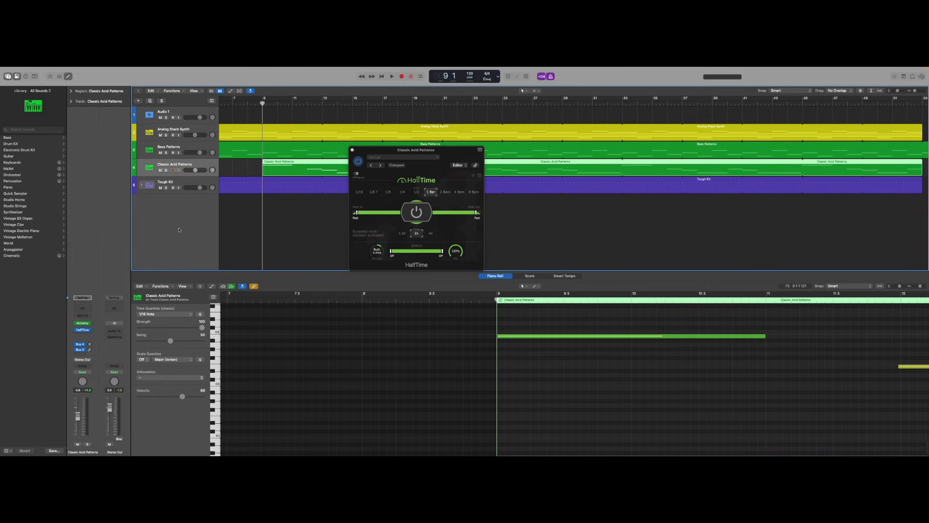
pyautogui.press('space')
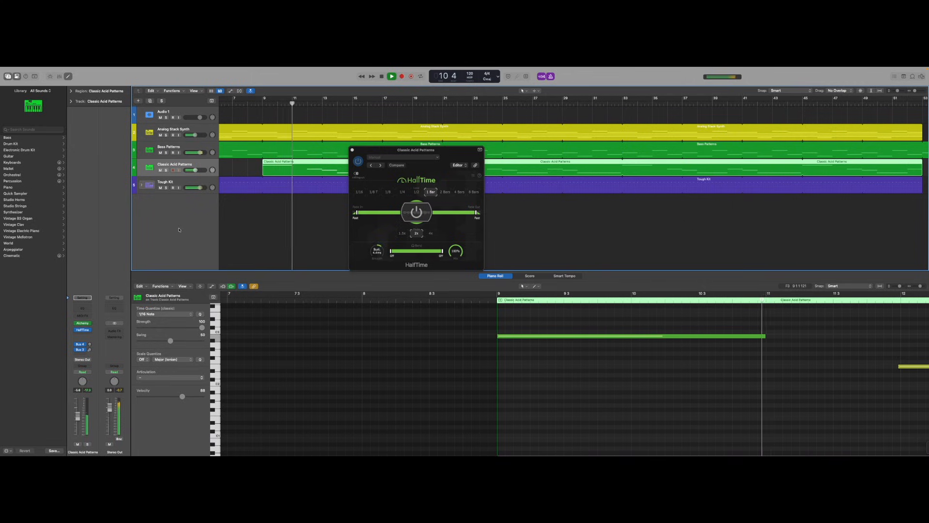
pyautogui.press('space')
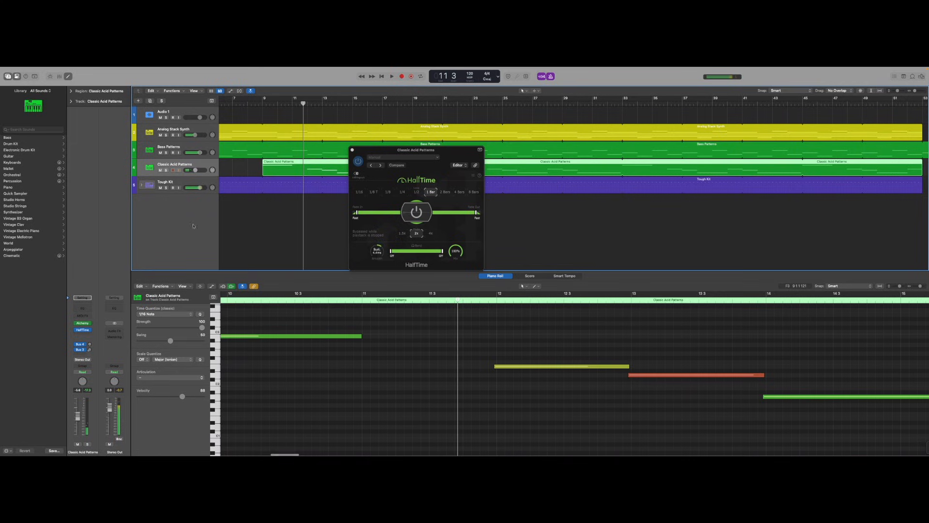
pyautogui.click(353, 151)
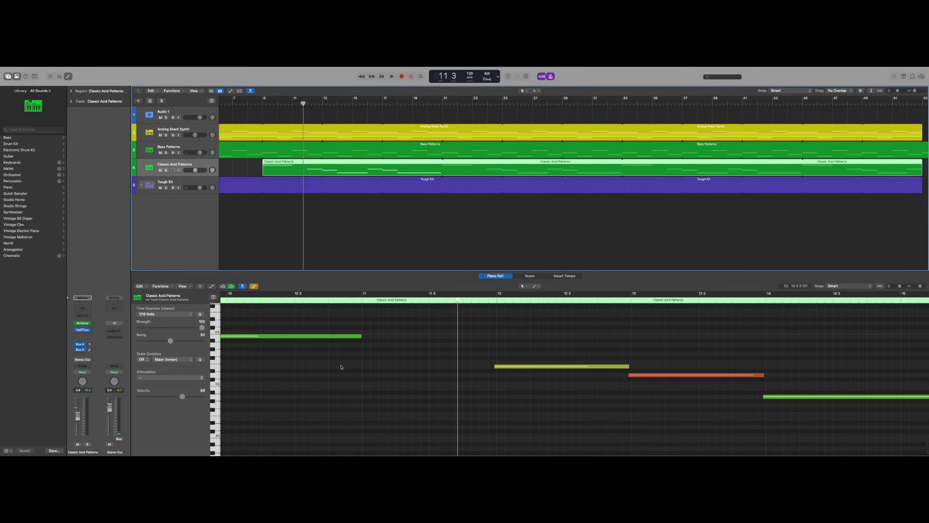
# Select a note in the piano roll and play back the arrangement while scrolling through the tracks.
pyautogui.click(352, 337)
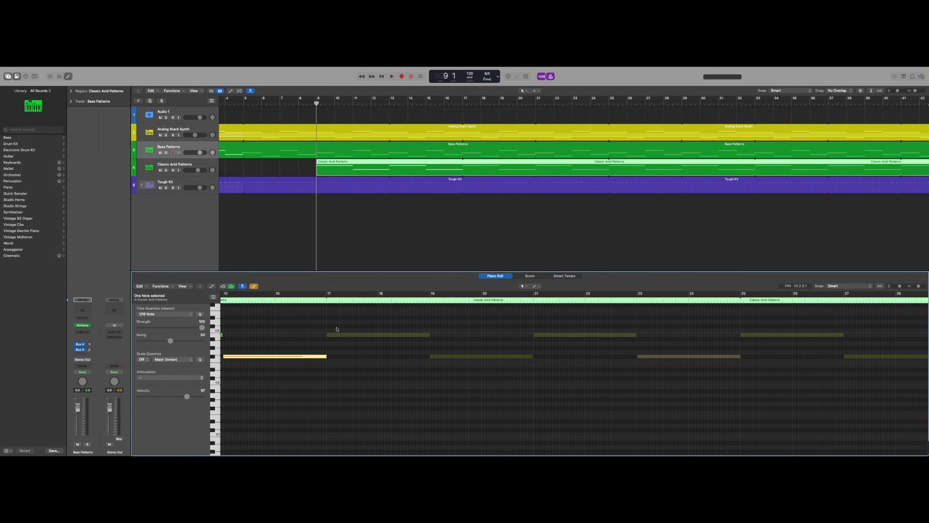
pyautogui.press('space')
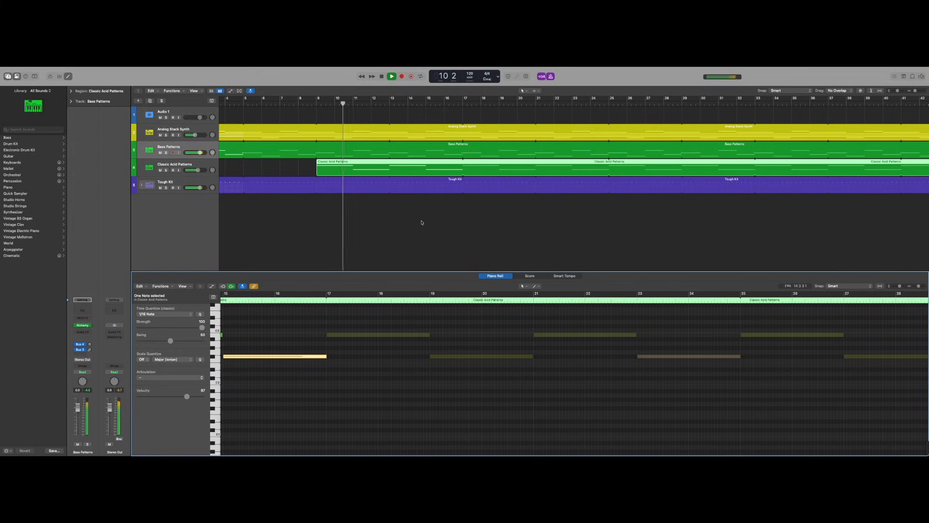
pyautogui.scroll(-5, 423, 223)
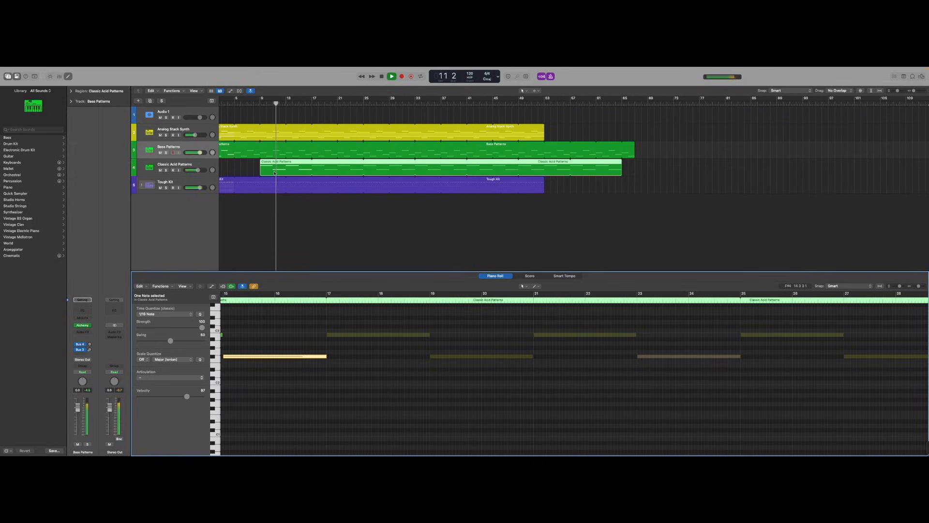
pyautogui.scroll(5, 274, 173)
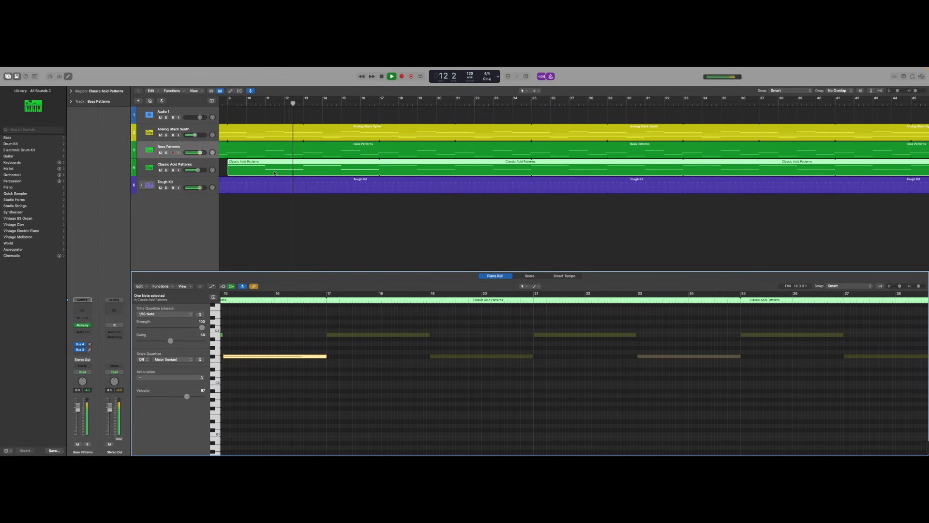
pyautogui.scroll(-1, 274, 173)
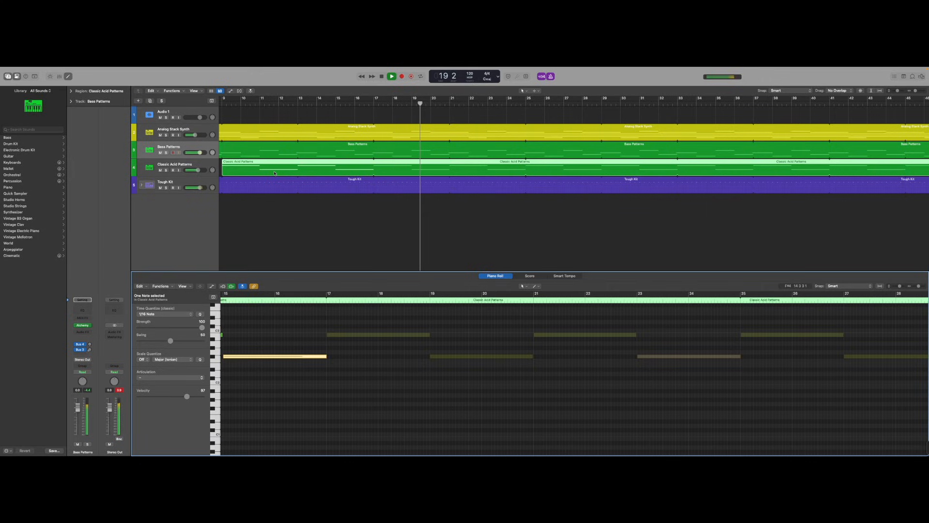
pyautogui.hscroll(-6, 221, 206)
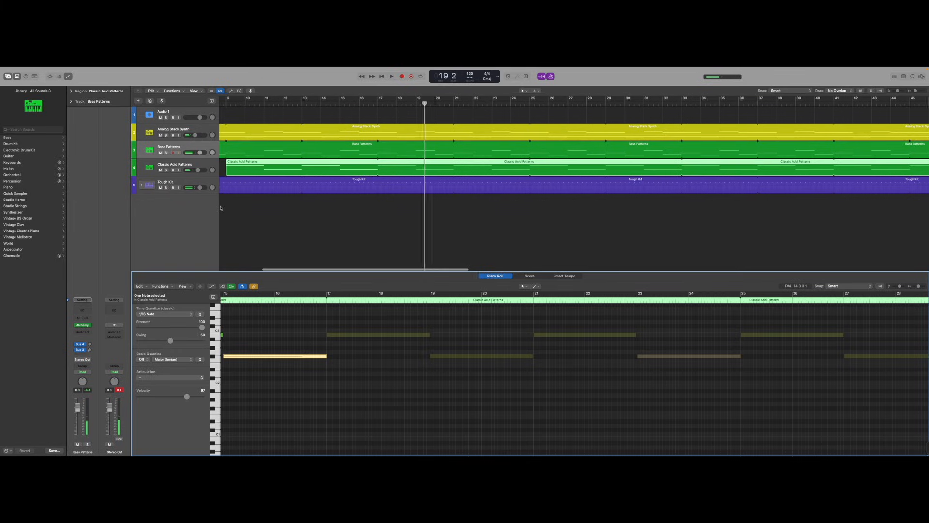
pyautogui.scroll(-5, 221, 209)
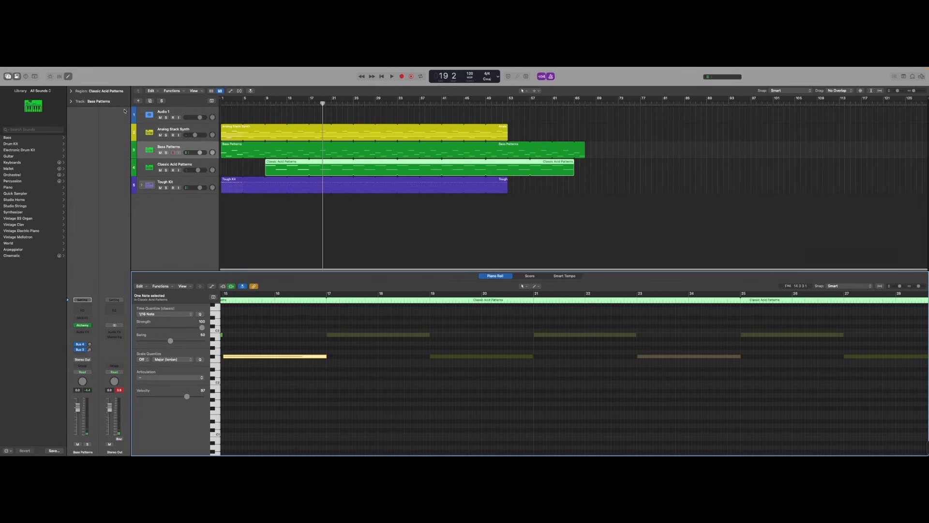
# Create a new software instrument track using the default Classic Electric Piano sound.
pyautogui.press('alt+super+n')
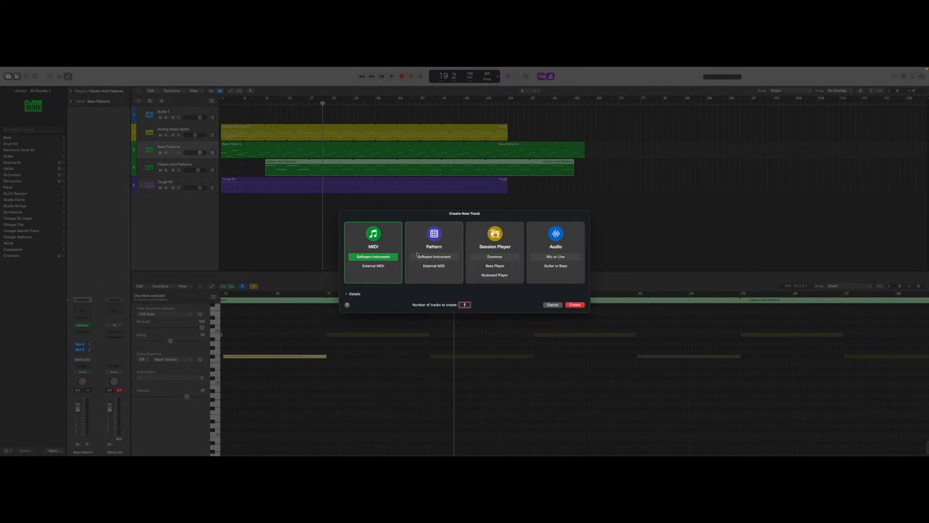
pyautogui.doubleClick(382, 257)
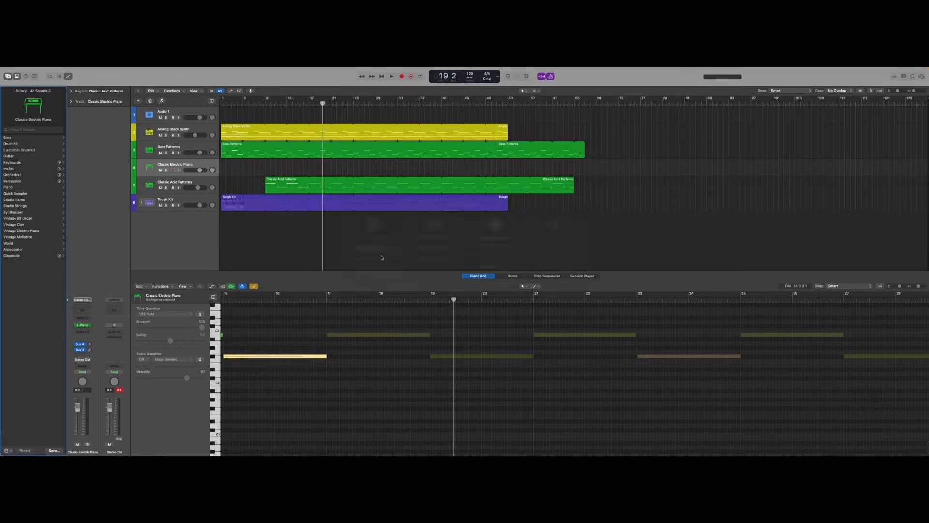
pyautogui.click(134, 244)
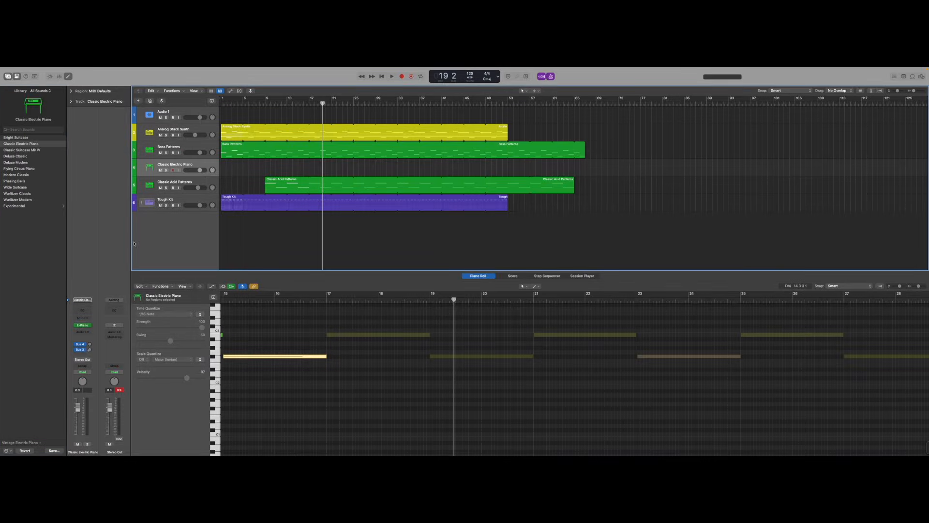
# Open the Vintage Electric Piano instrument on the new Classic Electric Piano track, then close it again.
pyautogui.click(82, 326)
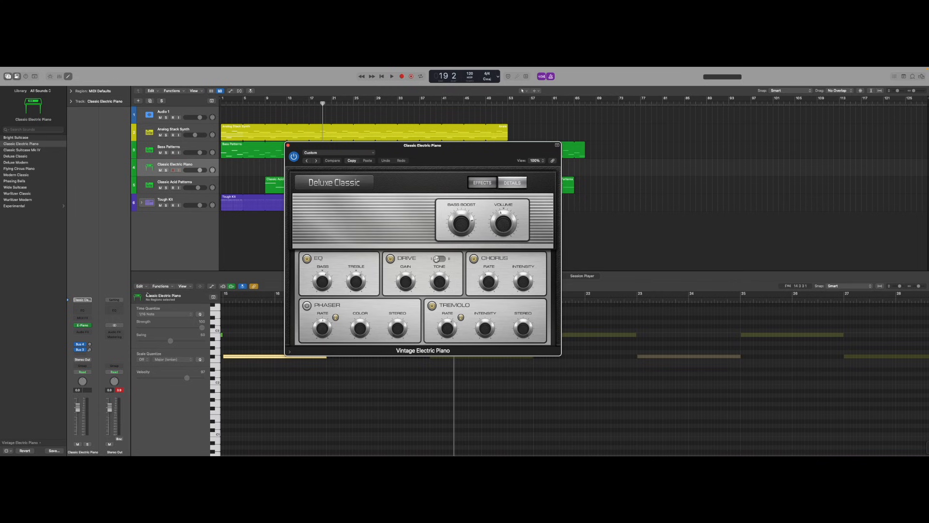
pyautogui.press('ctrl+super+f')
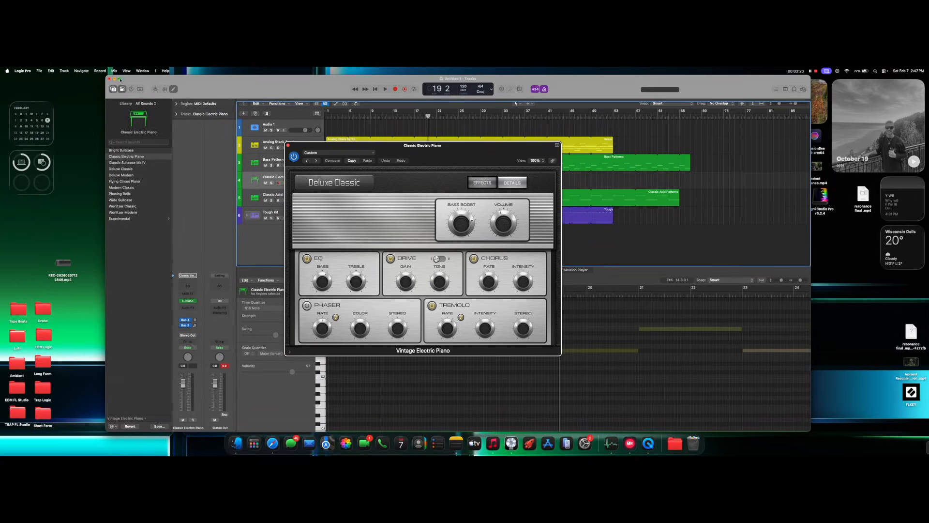
pyautogui.click(120, 79)
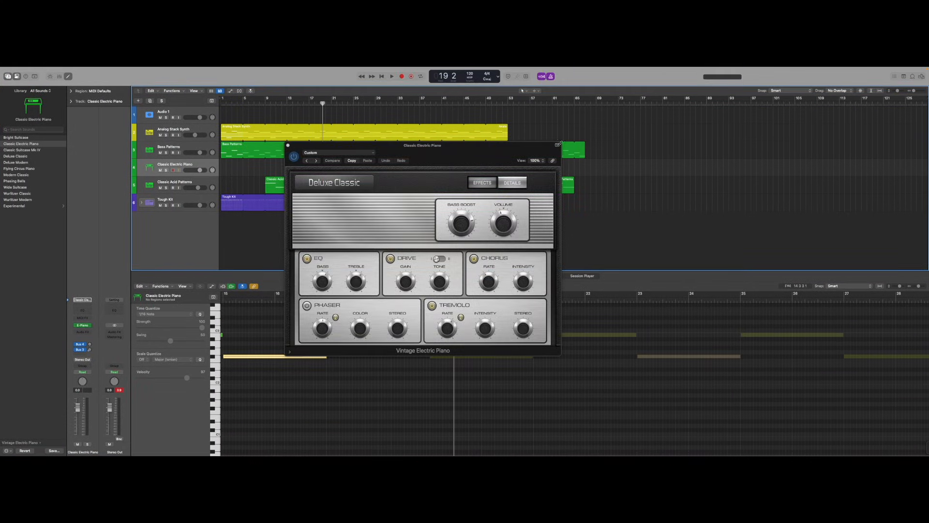
pyautogui.click(287, 145)
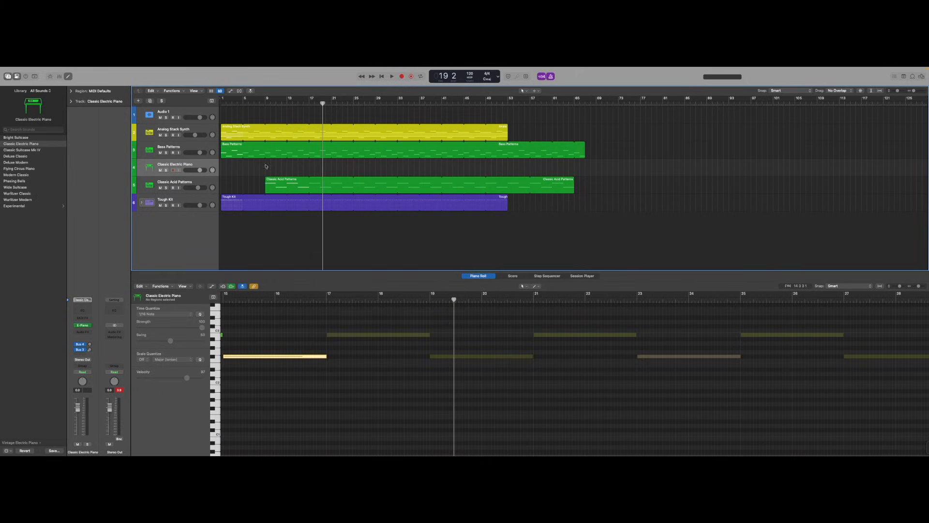
# Replace the electric piano instrument with Alchemy, load the Soundscape Drone preset Interrupted Voices, and close the plugin window.
pyautogui.click(89, 326)
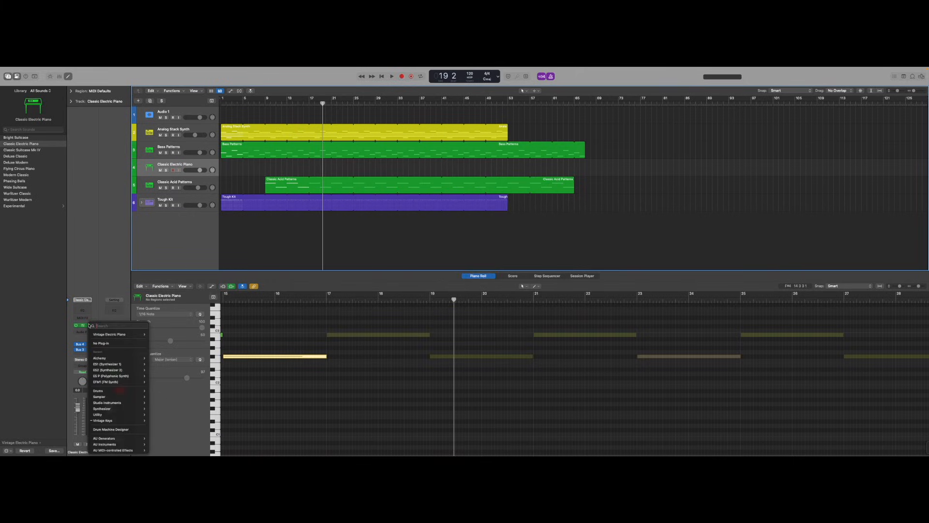
pyautogui.click(116, 358)
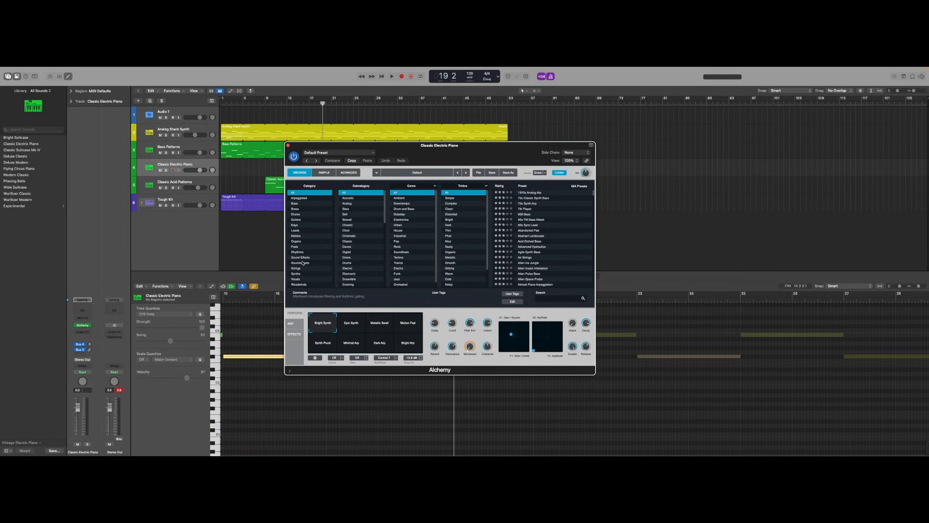
pyautogui.click(303, 263)
pyautogui.click(355, 204)
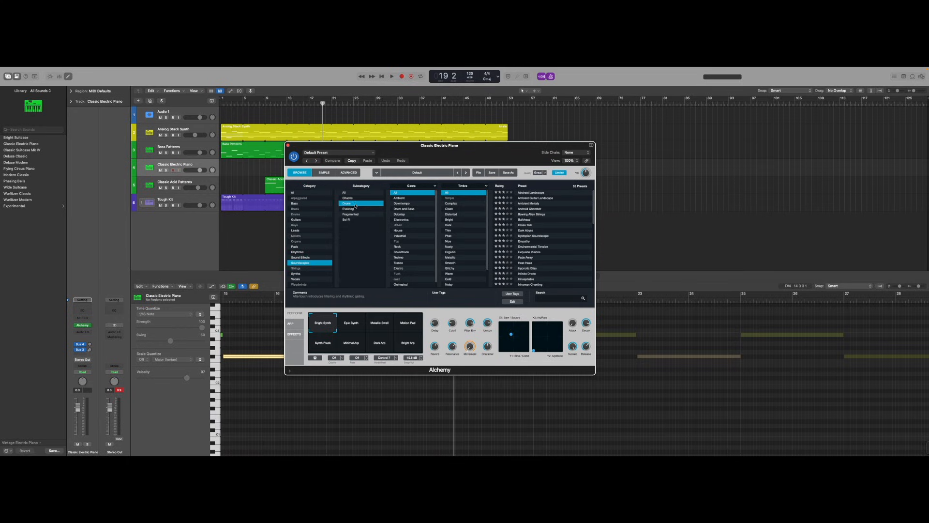
pyautogui.click(459, 214)
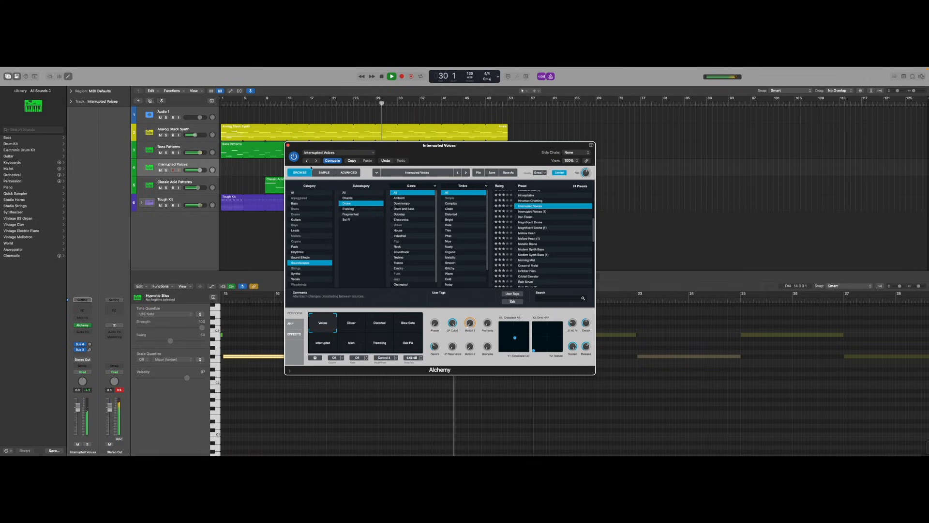
pyautogui.click(289, 146)
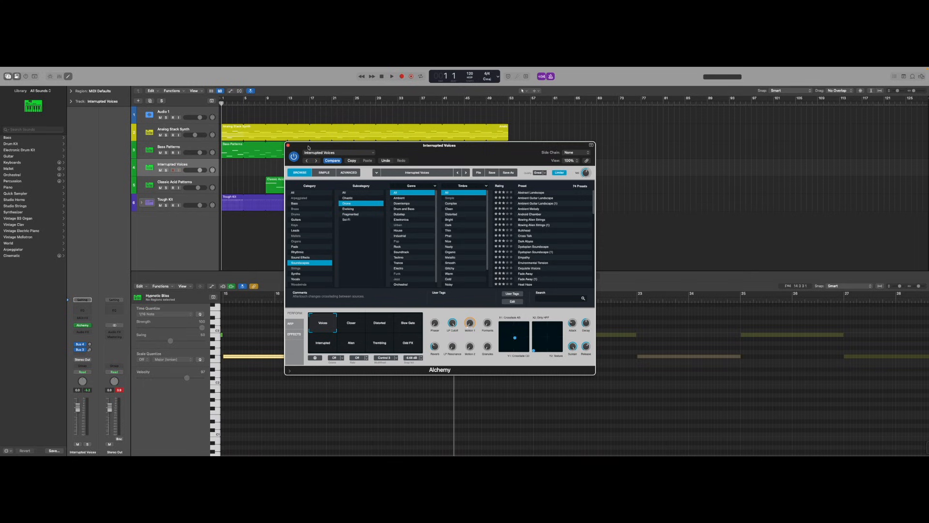
pyautogui.moveTo(309, 147); pyautogui.dragTo(243, 139)
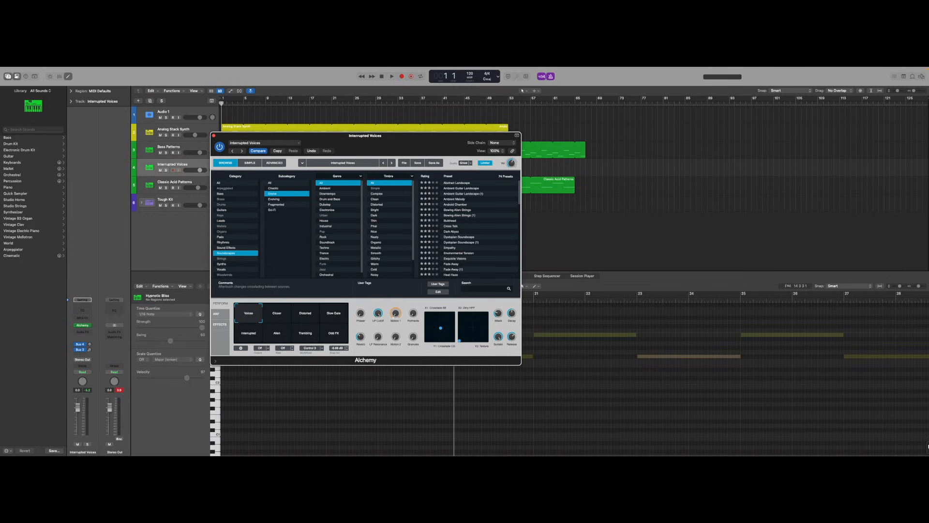
pyautogui.moveTo(916, 448)
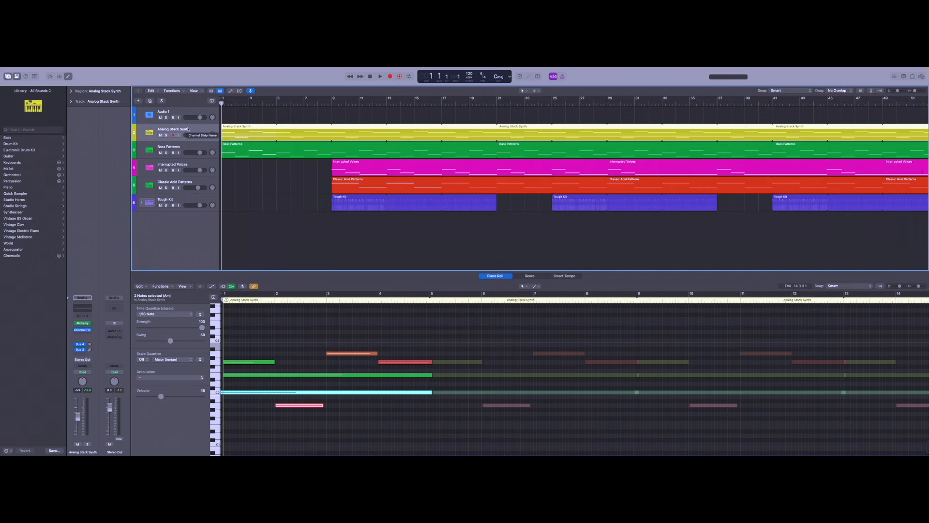
# Open the Channel EQ on the Analog Stack Synth track, raise the high-pass and lower the low-pass filters, then close it.
pyautogui.click(84, 310)
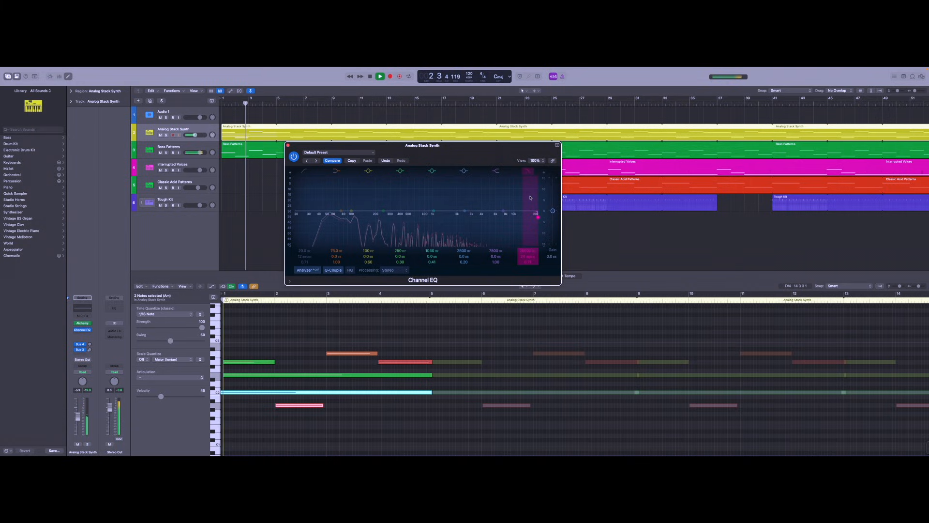
pyautogui.moveTo(541, 221); pyautogui.dragTo(475, 218)
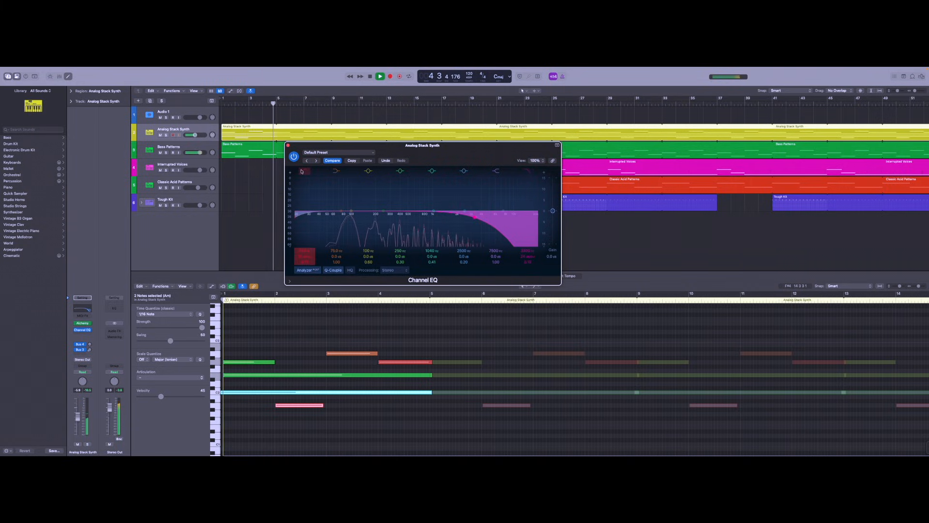
pyautogui.moveTo(298, 221); pyautogui.dragTo(381, 262)
pyautogui.moveTo(475, 222)
pyautogui.mouseDown()
pyautogui.moveTo(510, 224)
pyautogui.moveTo(474, 222)
pyautogui.mouseUp()
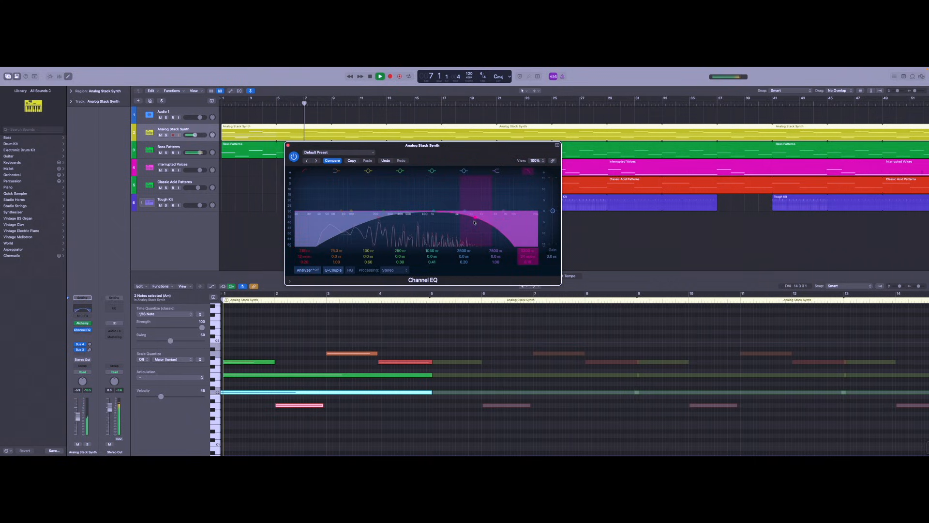
pyautogui.click(288, 145)
# Open the Channel EQ on the Bass Patterns track, lower its low-pass filter cutoff, then close it.
pyautogui.click(186, 151)
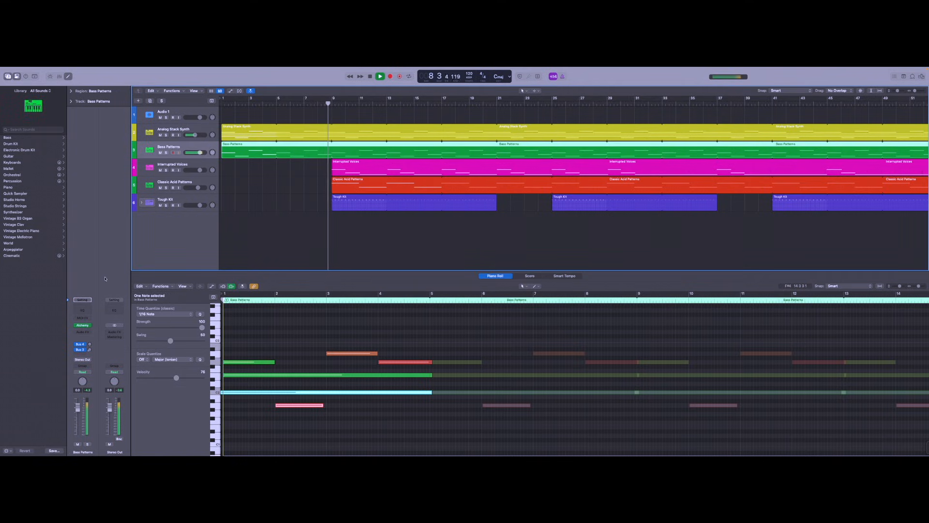
pyautogui.click(86, 308)
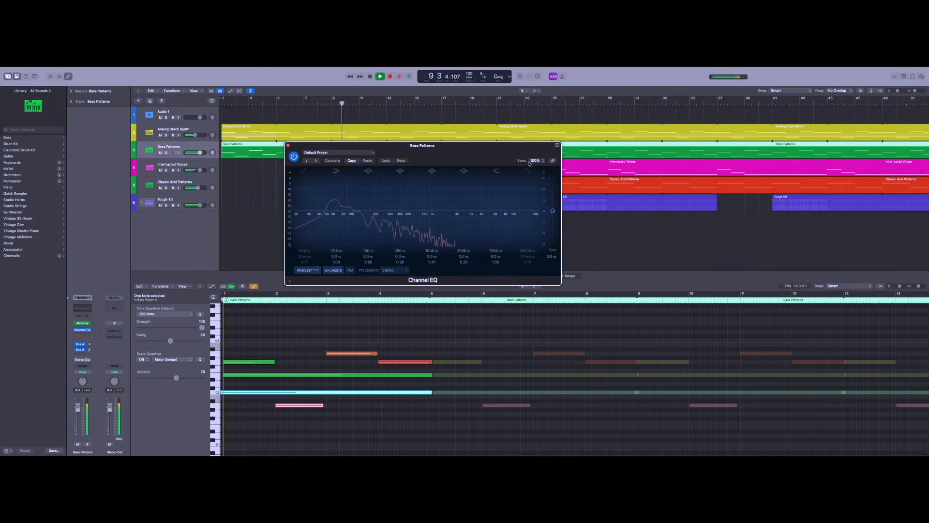
pyautogui.moveTo(538, 213); pyautogui.dragTo(466, 253)
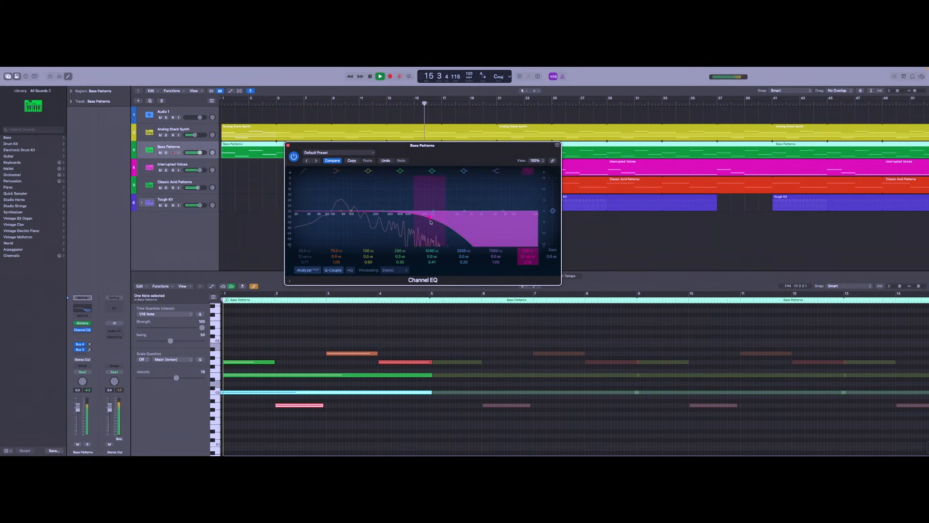
pyautogui.click(288, 146)
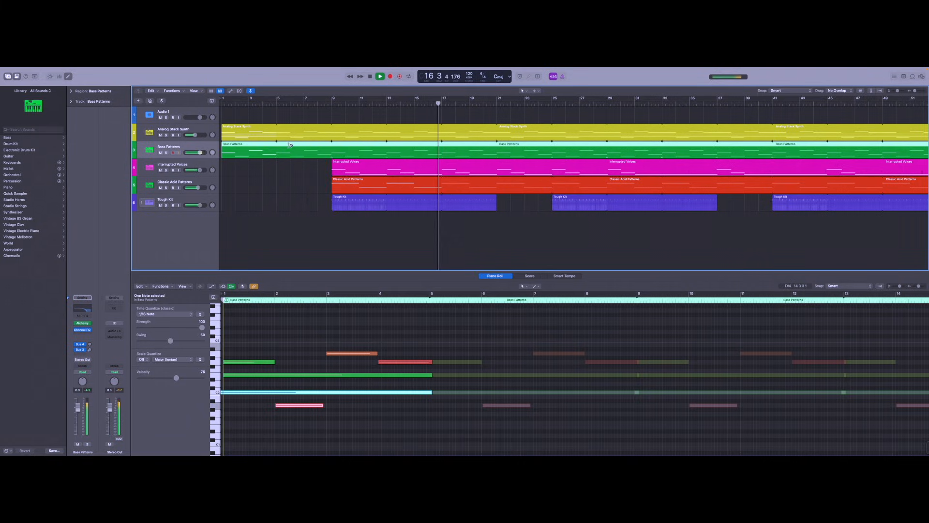
# On the Interrupted Voices track's Channel EQ, enable and set high-pass around 234 Hz and a lowered low-pass filter, then close it.
pyautogui.click(212, 164)
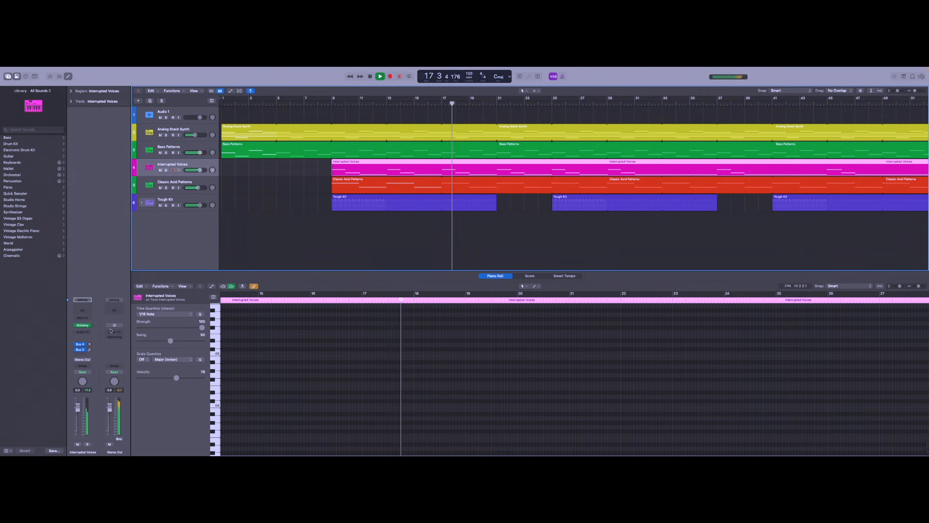
pyautogui.click(82, 330)
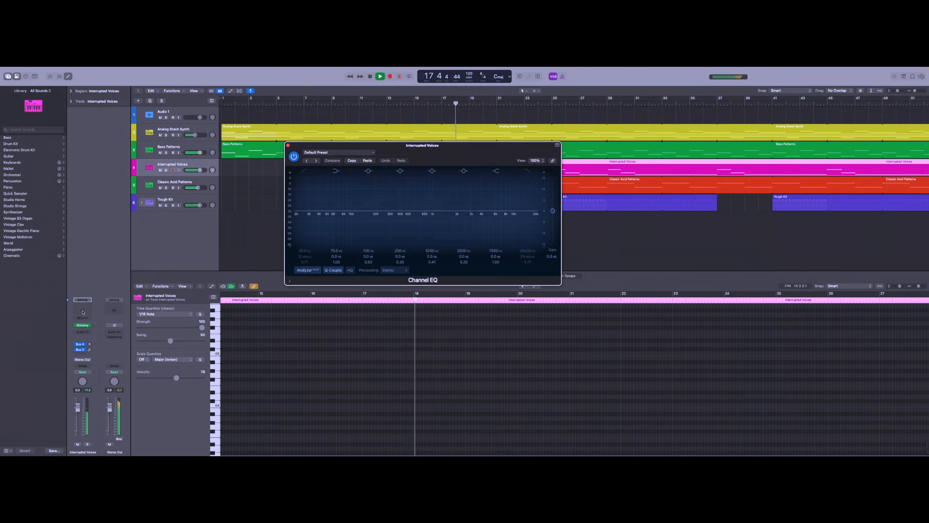
pyautogui.click(528, 172)
pyautogui.moveTo(539, 215); pyautogui.dragTo(487, 222)
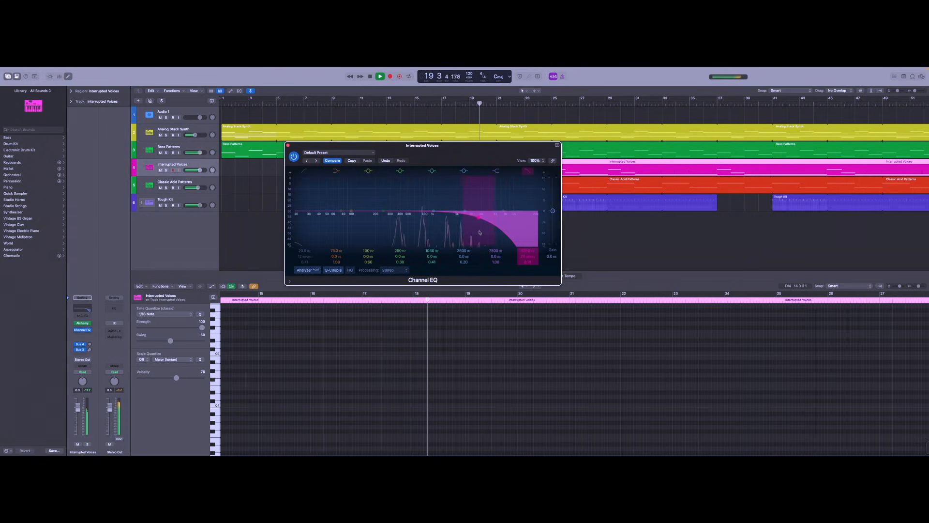
pyautogui.click(304, 171)
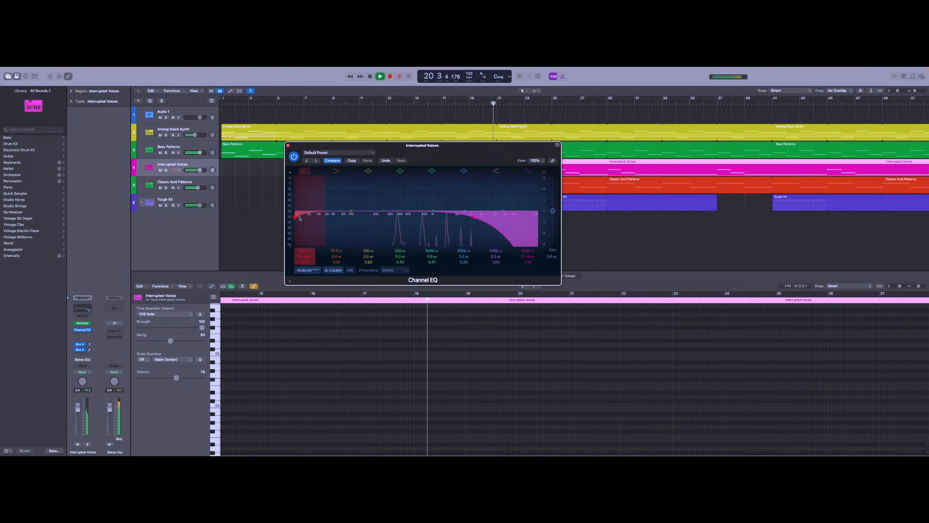
pyautogui.moveTo(305, 233); pyautogui.dragTo(390, 247)
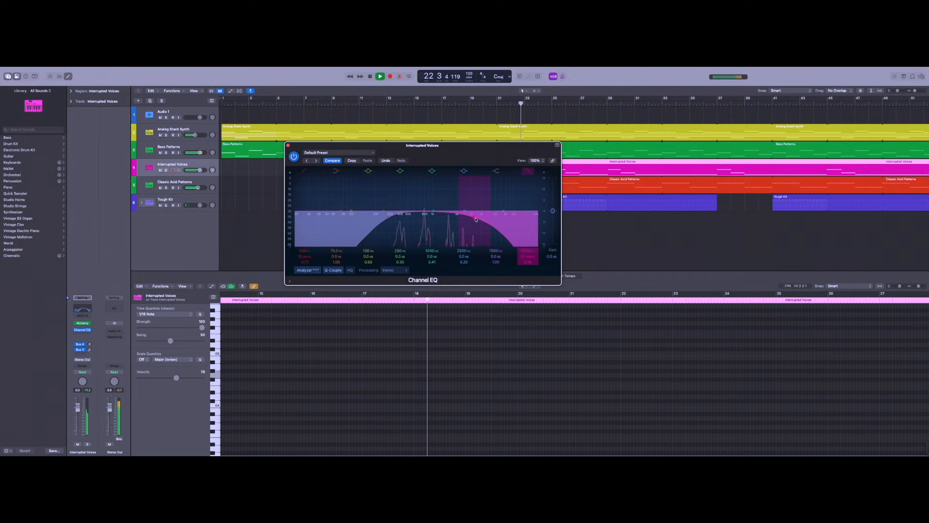
pyautogui.moveTo(476, 220); pyautogui.dragTo(510, 236)
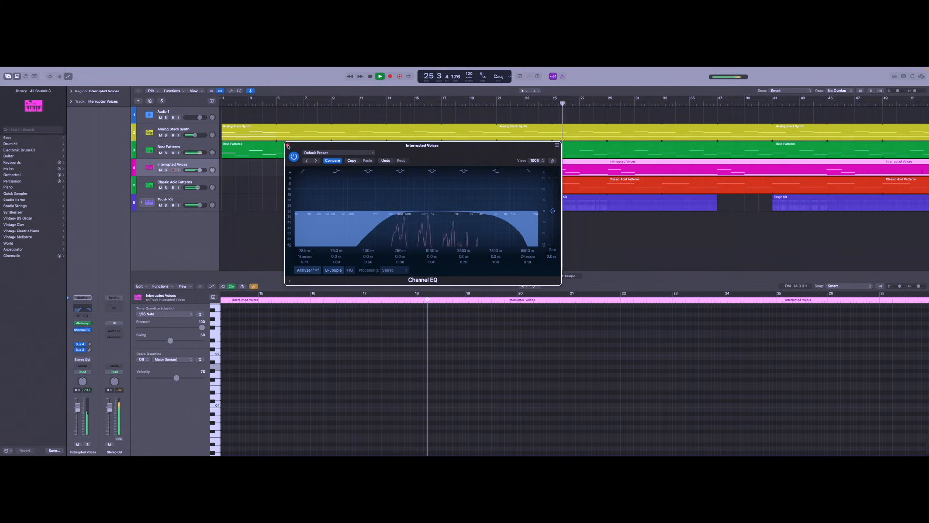
pyautogui.click(288, 146)
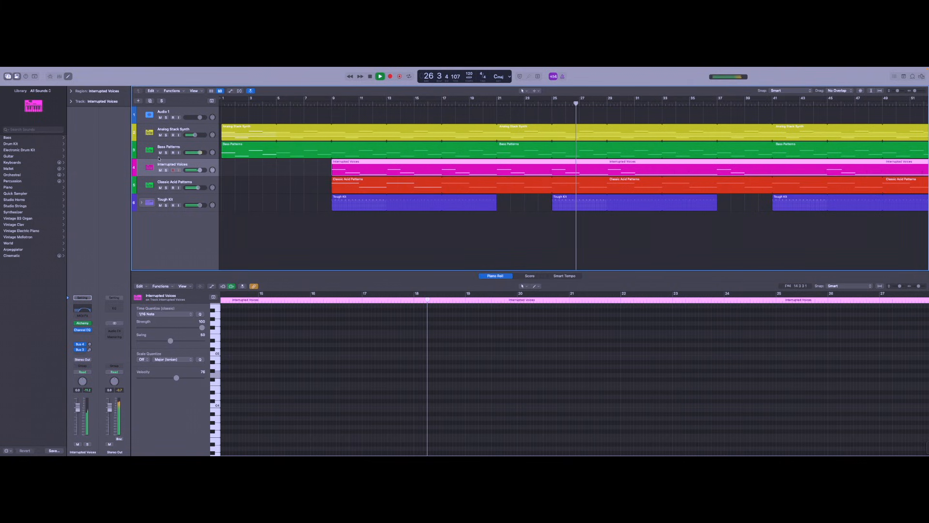
# On the Classic Acid Patterns track's Channel EQ, enable and lower the low-pass filter and enable and raise the high-pass filter.
pyautogui.click(170, 185)
pyautogui.click(87, 310)
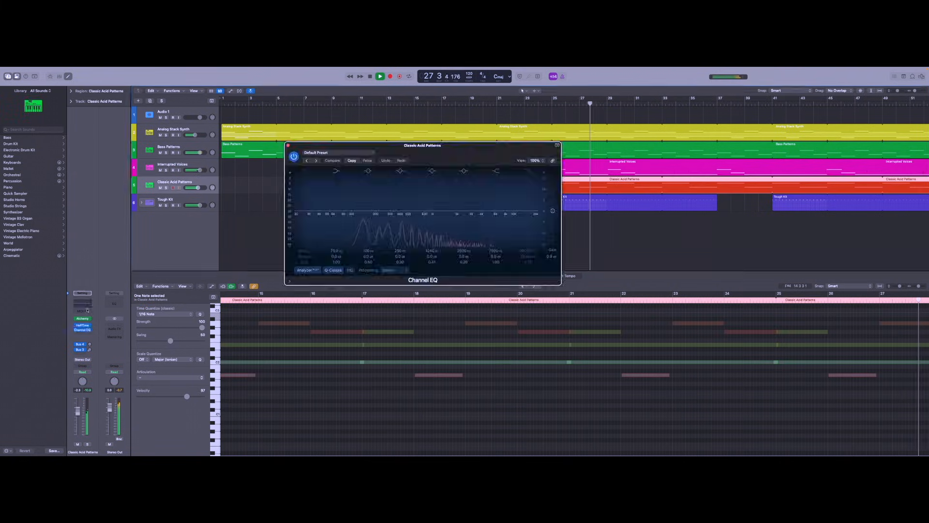
pyautogui.click(528, 172)
pyautogui.moveTo(537, 217); pyautogui.dragTo(491, 217)
pyautogui.click(304, 171)
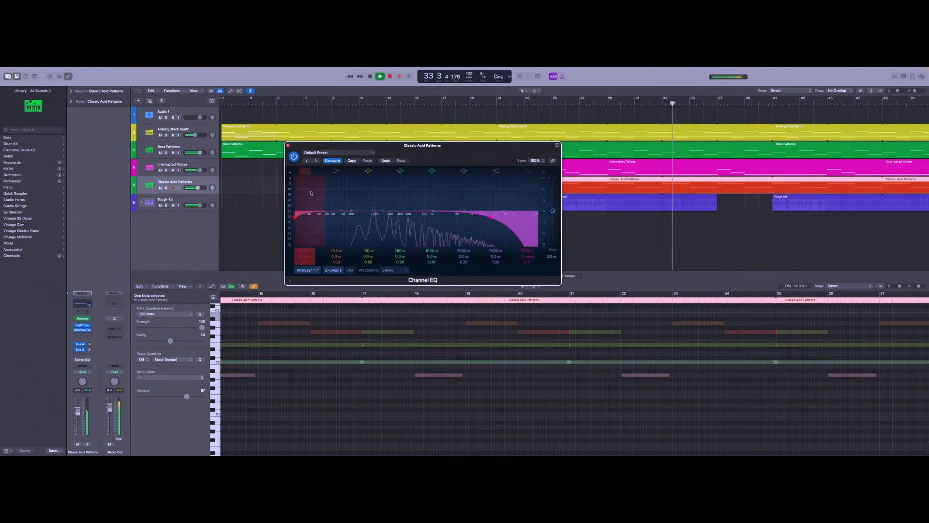
pyautogui.moveTo(296, 217); pyautogui.dragTo(365, 264)
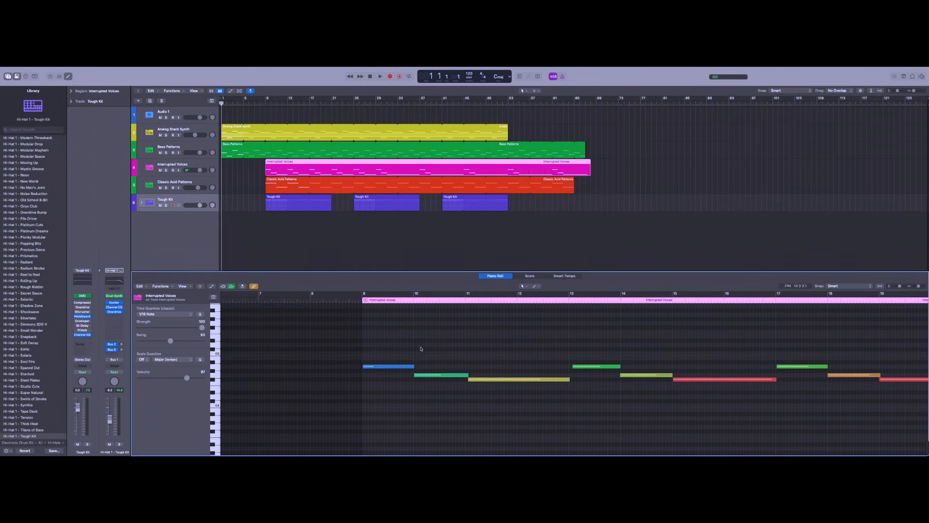
# Select and delete a note in the Interrupted Voices region in the piano roll.
pyautogui.hscroll(1, 423, 355)
pyautogui.moveTo(447, 378); pyautogui.dragTo(444, 378)
pyautogui.scroll(5, 446, 378)
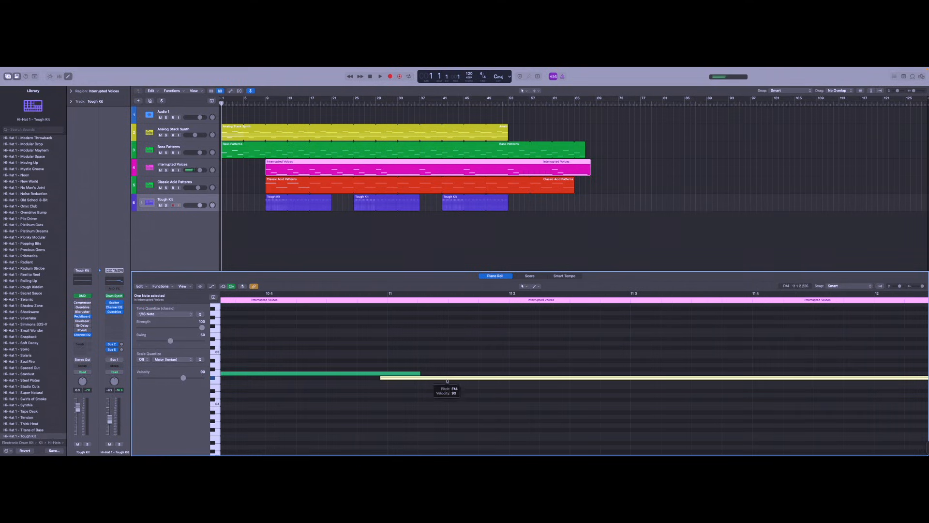
pyautogui.press('Delete')
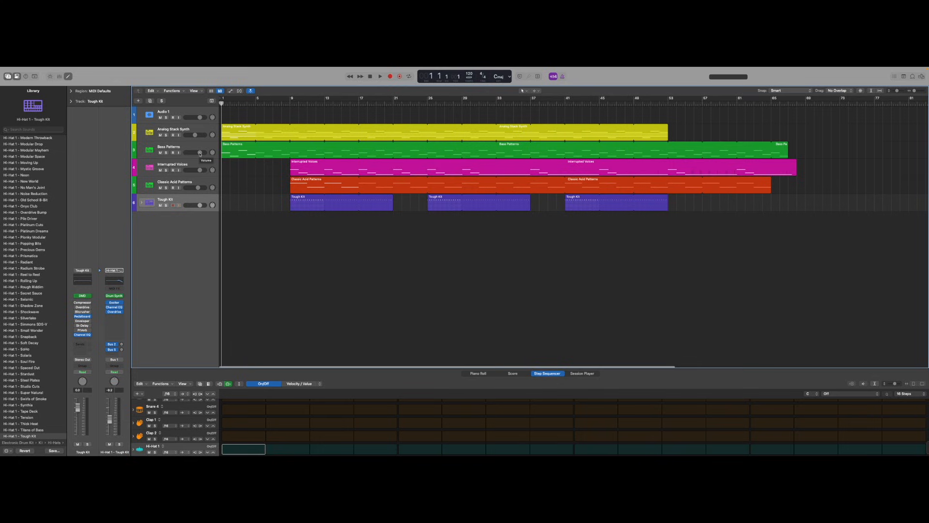
# Raise the volume faders of the Bass Patterns and Tough Kit tracks while the song plays.
pyautogui.moveTo(199, 153); pyautogui.dragTo(182, 206)
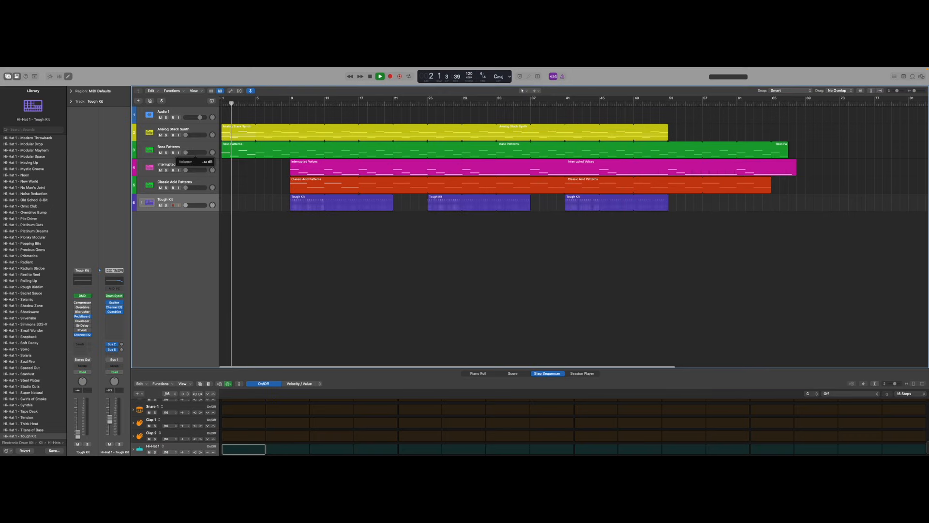
pyautogui.moveTo(186, 152); pyautogui.dragTo(199, 153)
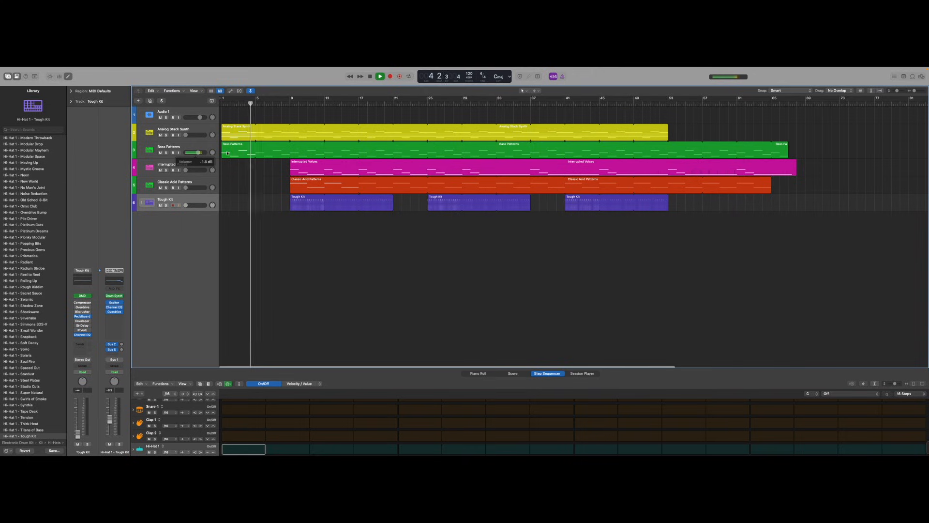
pyautogui.moveTo(186, 206); pyautogui.dragTo(198, 206)
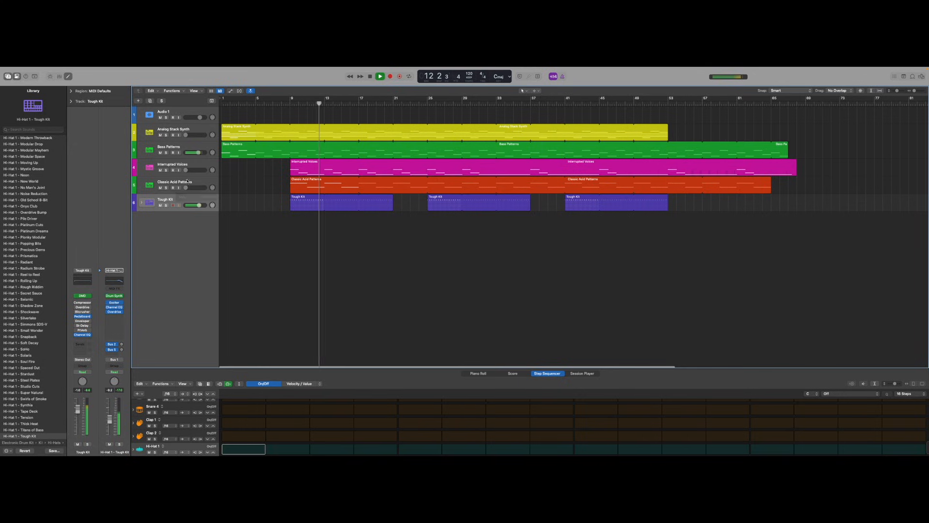
# Adjust the Analog Stack Synth, Classic Acid Patterns and Interrupted Voices track volumes during playback, then return to the song start.
pyautogui.moveTo(186, 135); pyautogui.dragTo(191, 135)
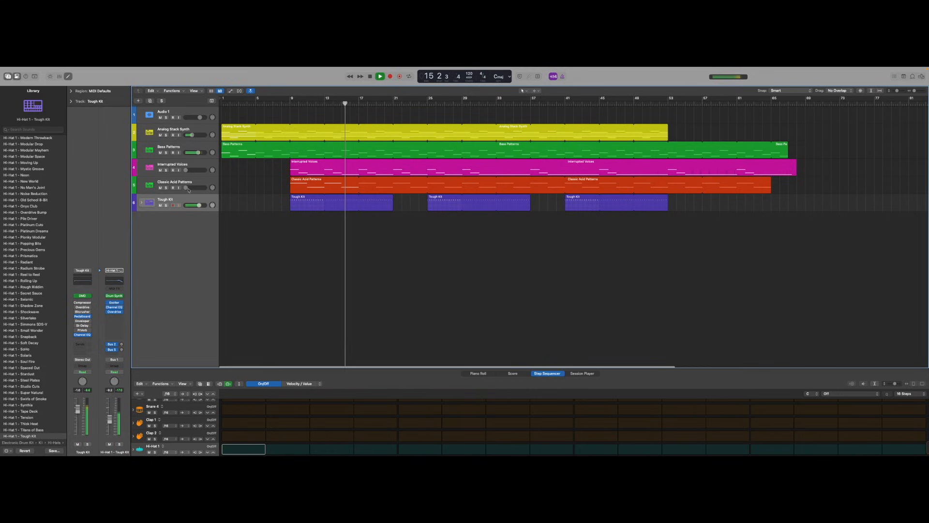
pyautogui.moveTo(196, 188)
pyautogui.mouseDown()
pyautogui.moveTo(213, 187)
pyautogui.moveTo(194, 188)
pyautogui.moveTo(194, 170)
pyautogui.mouseUp()
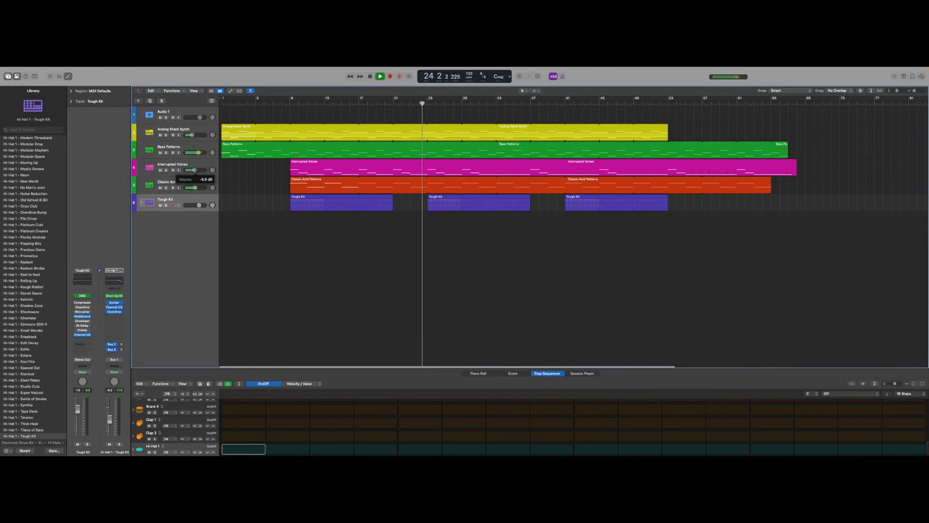
pyautogui.moveTo(192, 135); pyautogui.dragTo(194, 135)
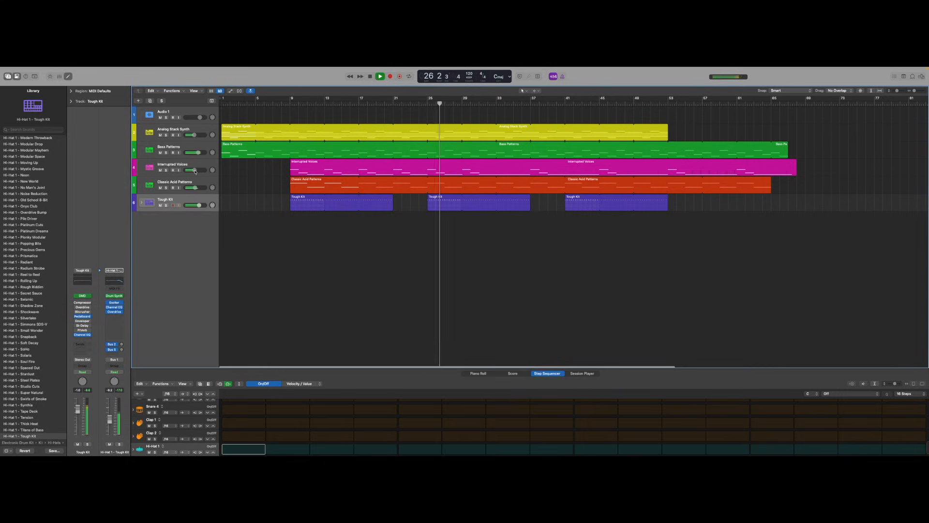
pyautogui.moveTo(195, 170)
pyautogui.mouseDown()
pyautogui.moveTo(195, 190)
pyautogui.moveTo(196, 170)
pyautogui.mouseUp()
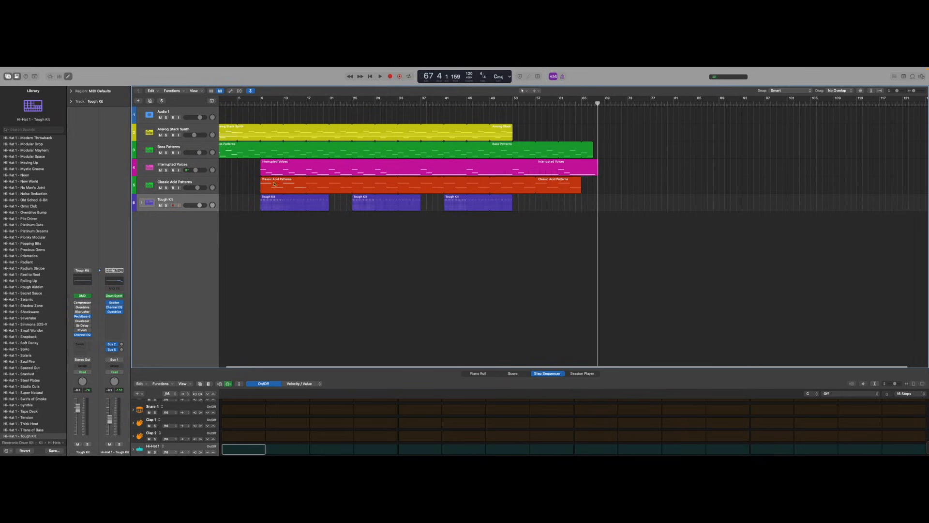
pyautogui.press('Return')
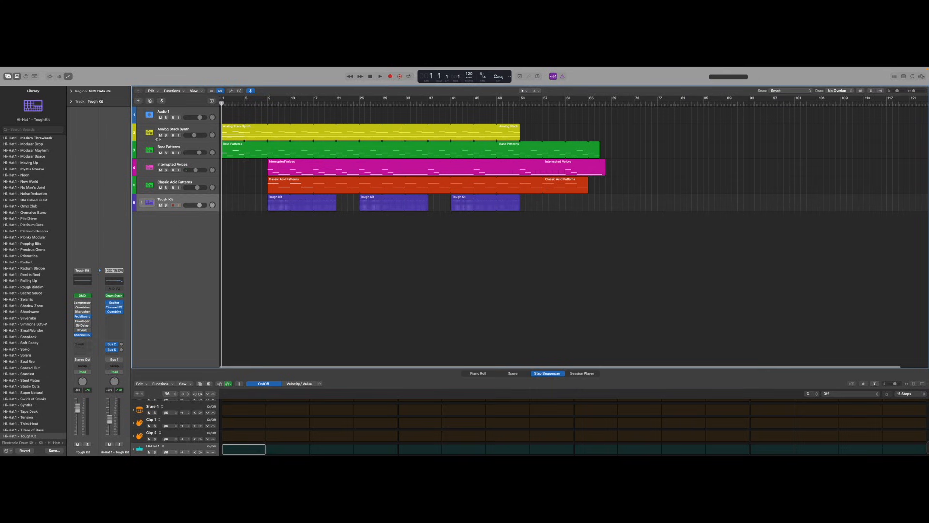